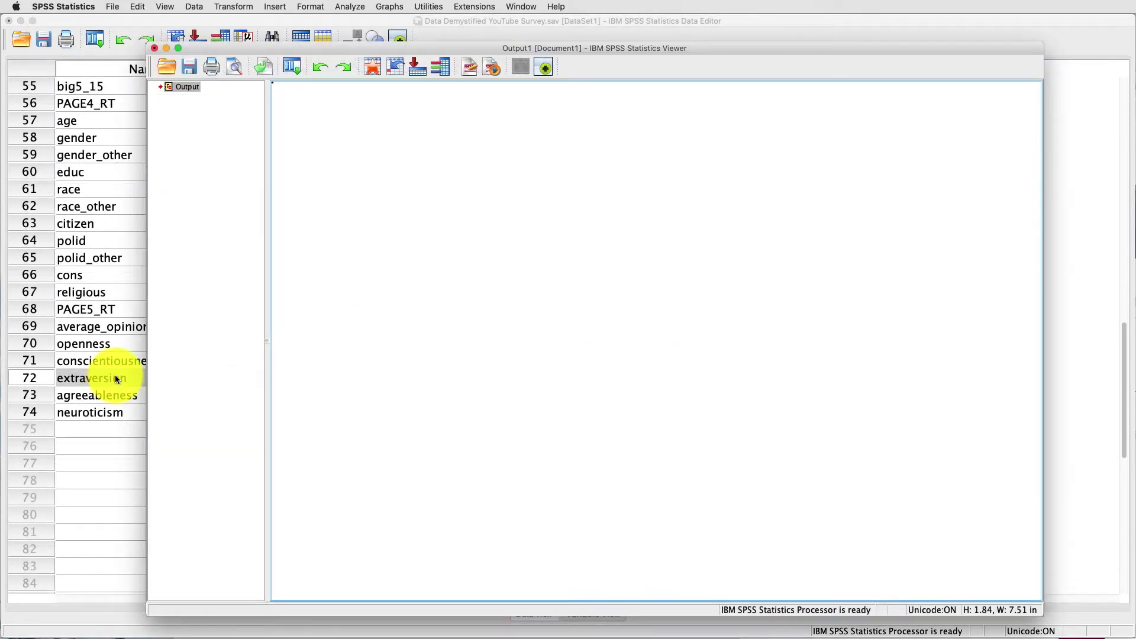
{"action": "left_click", "coordinate": [118, 364]}
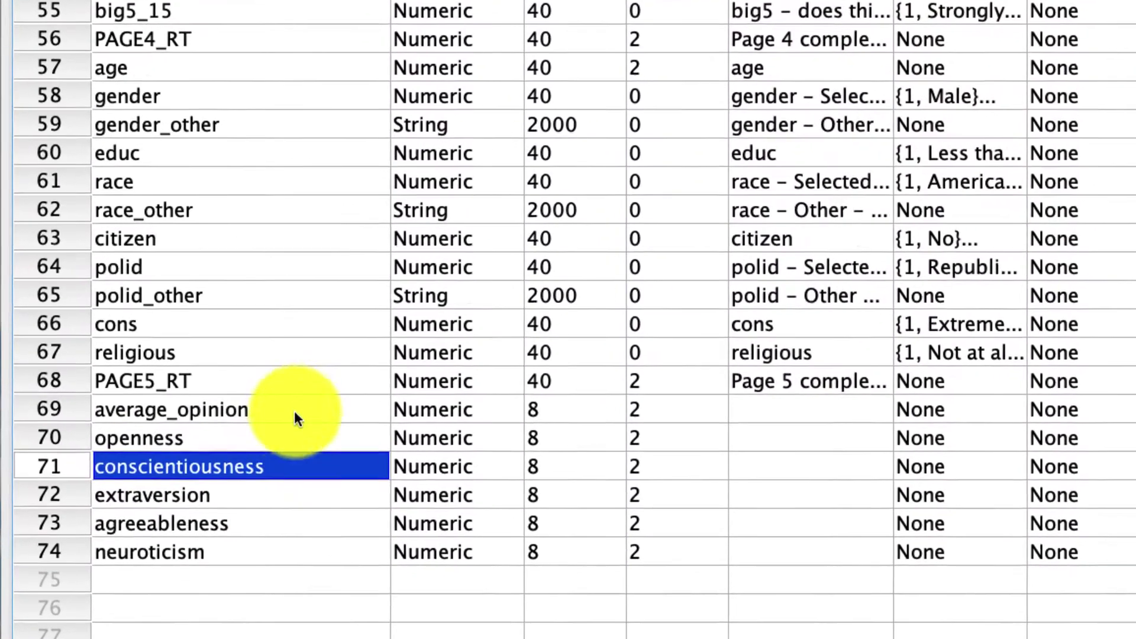
{"action": "left_click", "coordinate": [170, 360]}
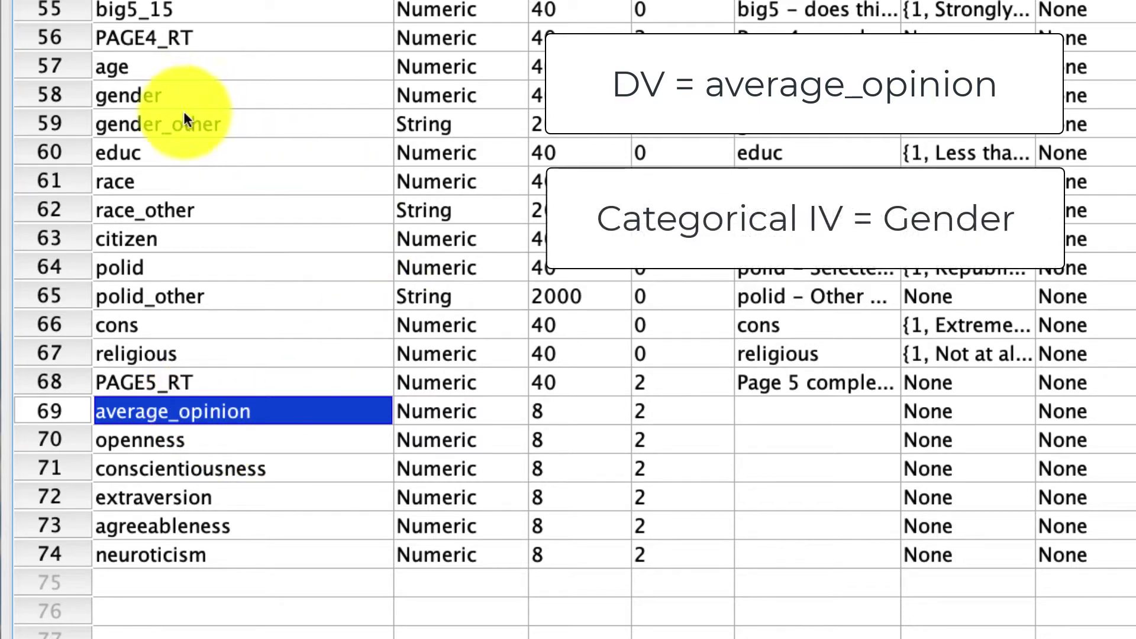
{"action": "scroll", "coordinate": [237, 89], "scroll_direction": "up", "scroll_amount": 8}
{"action": "left_click", "coordinate": [278, 66]}
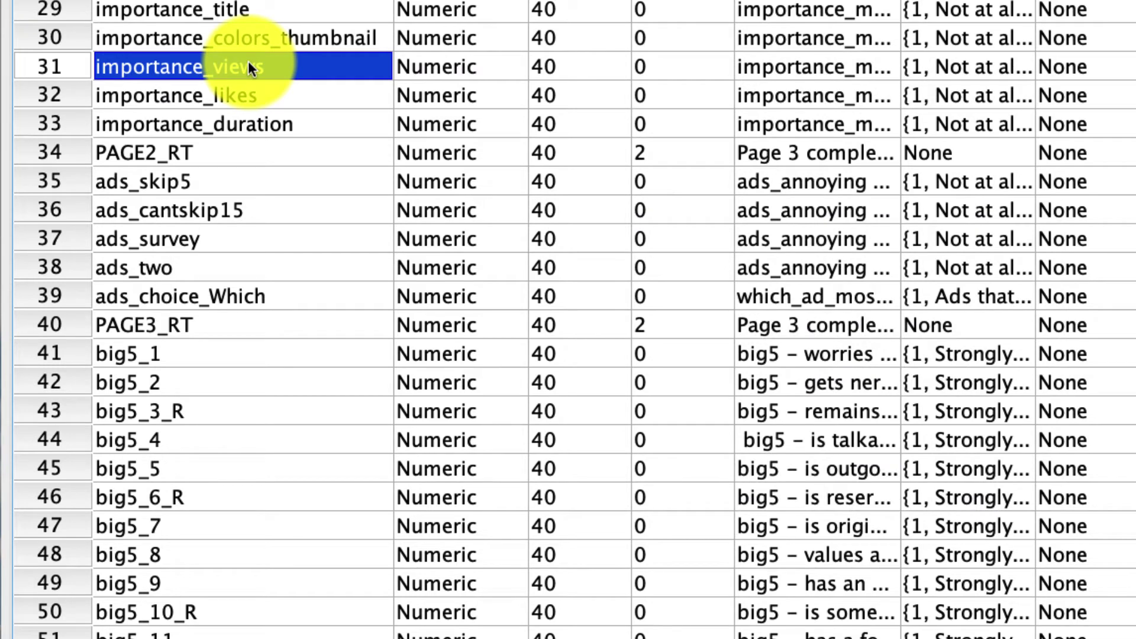
{"action": "scroll", "coordinate": [264, 256], "scroll_direction": "down", "scroll_amount": 3}
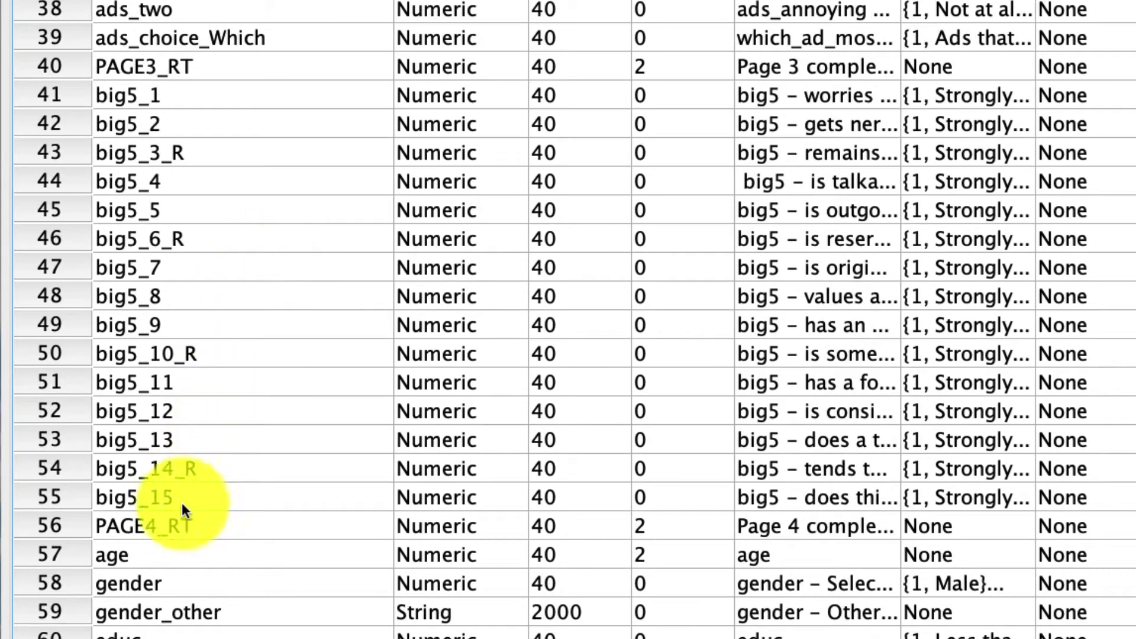
{"action": "left_click", "coordinate": [224, 592]}
{"action": "left_click", "coordinate": [967, 581]}
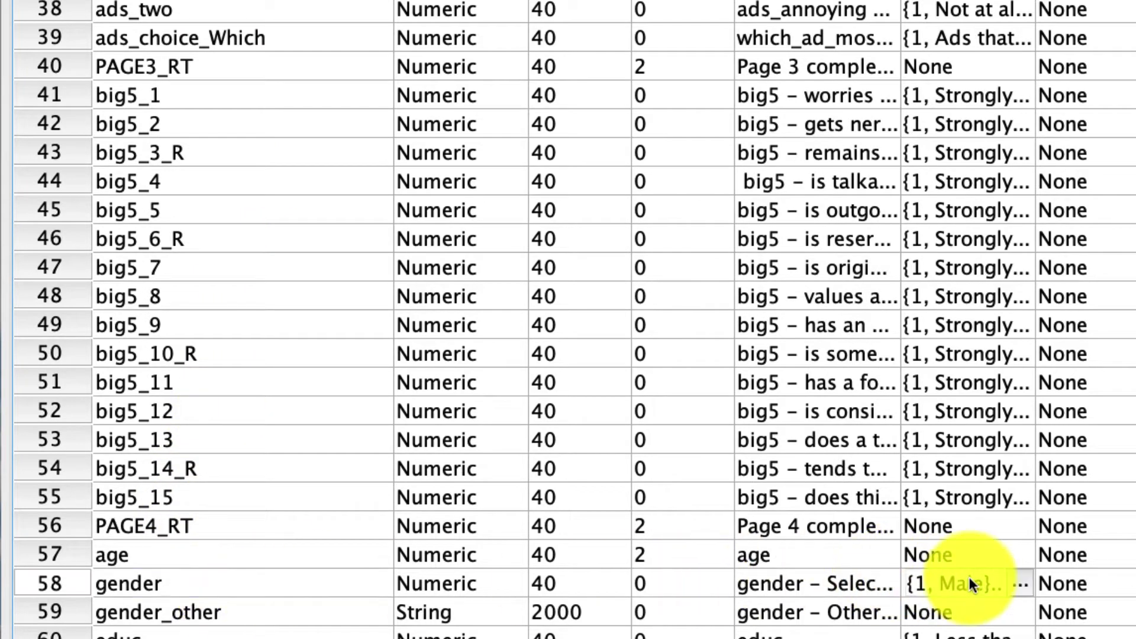
{"action": "left_click", "coordinate": [1021, 584]}
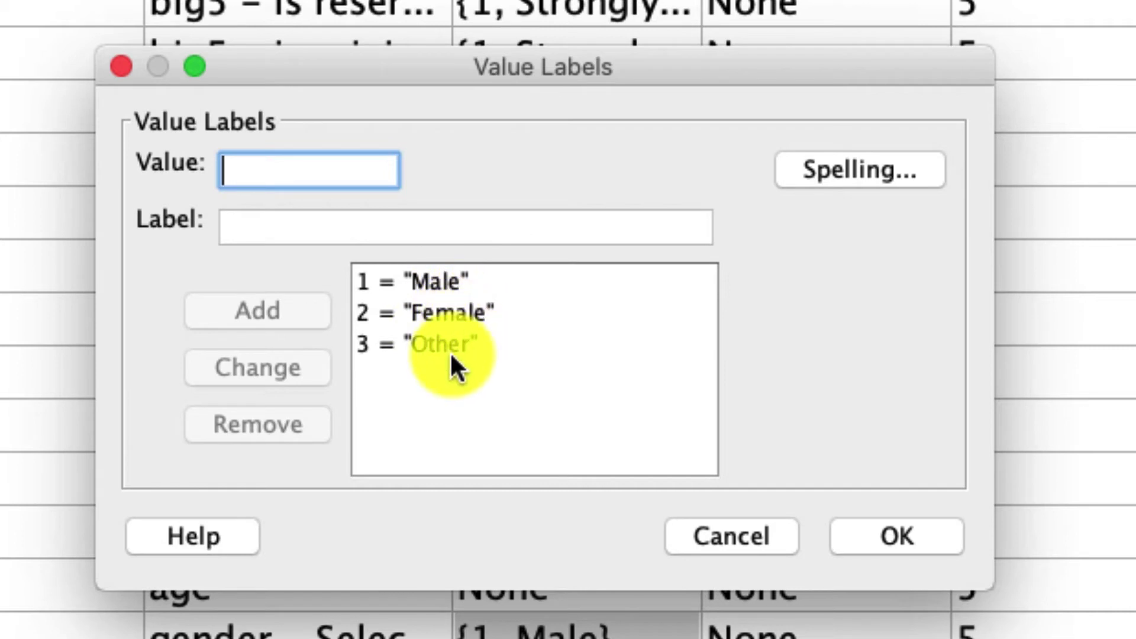
{"action": "left_click", "coordinate": [449, 350]}
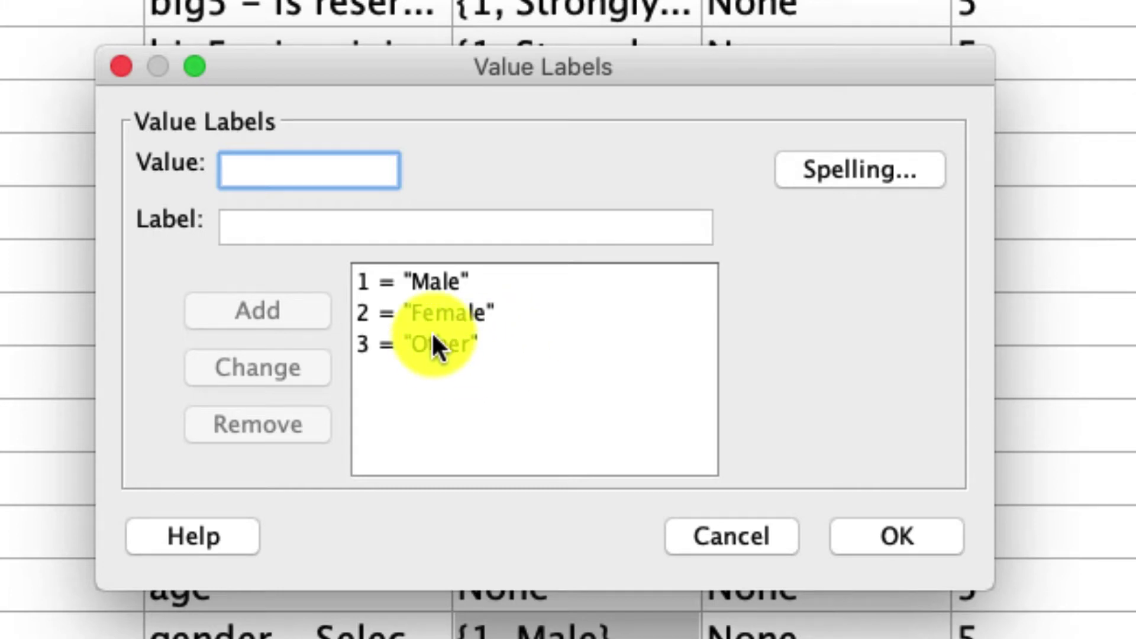
{"action": "left_click", "coordinate": [434, 345]}
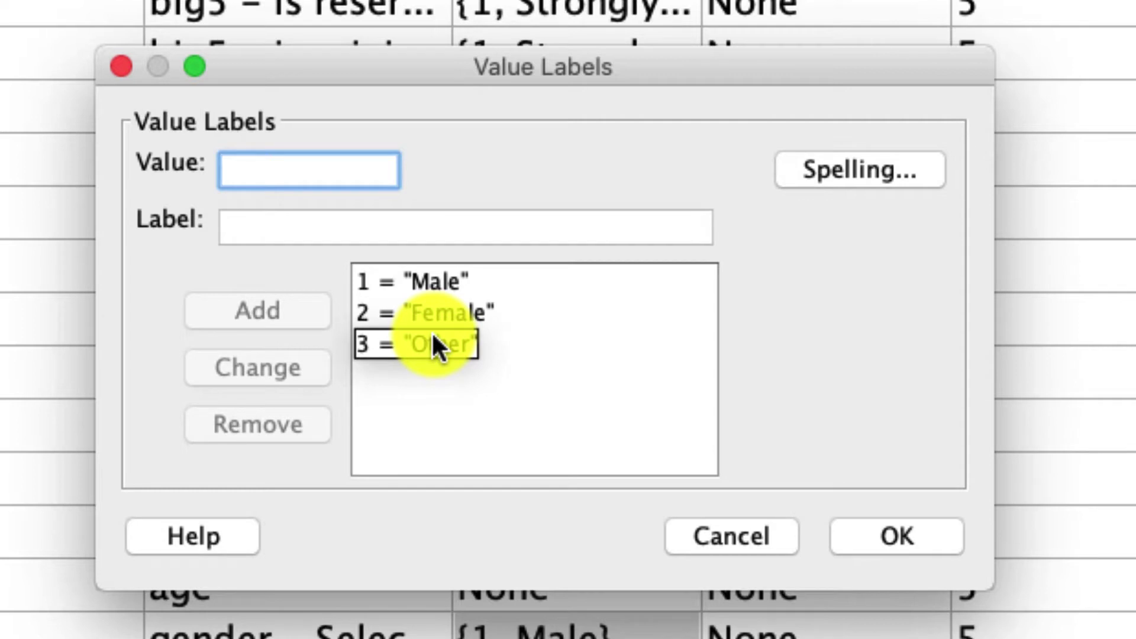
{"action": "left_click", "coordinate": [449, 282]}
{"action": "left_click", "coordinate": [452, 319]}
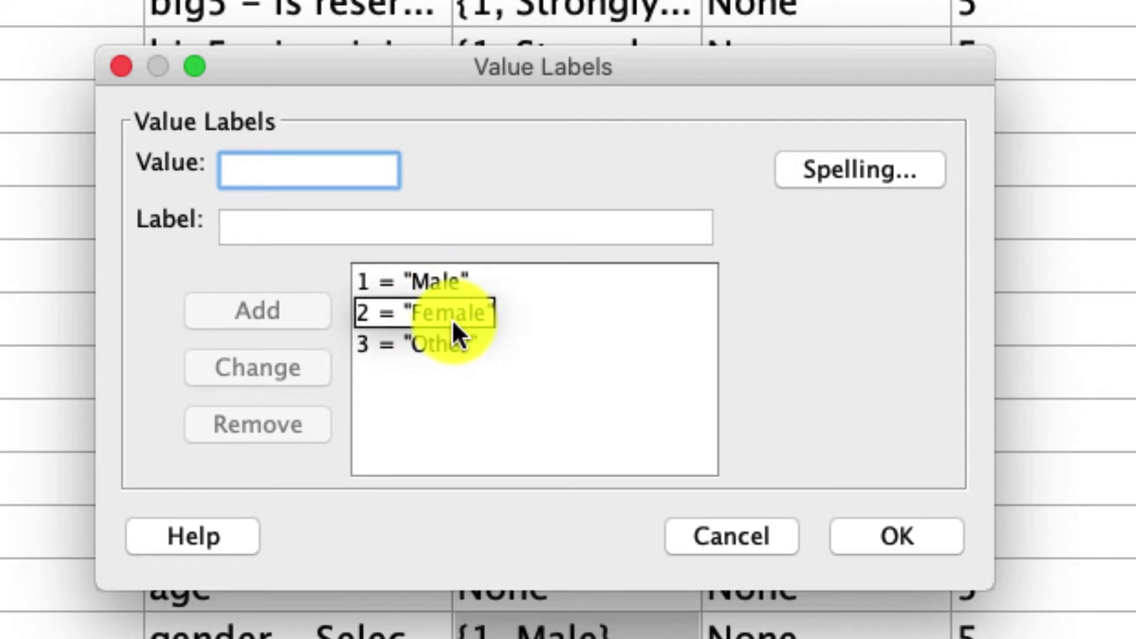
Start a Recode into Different Variables with gender as the input variable
{"action": "key", "text": "Return"}
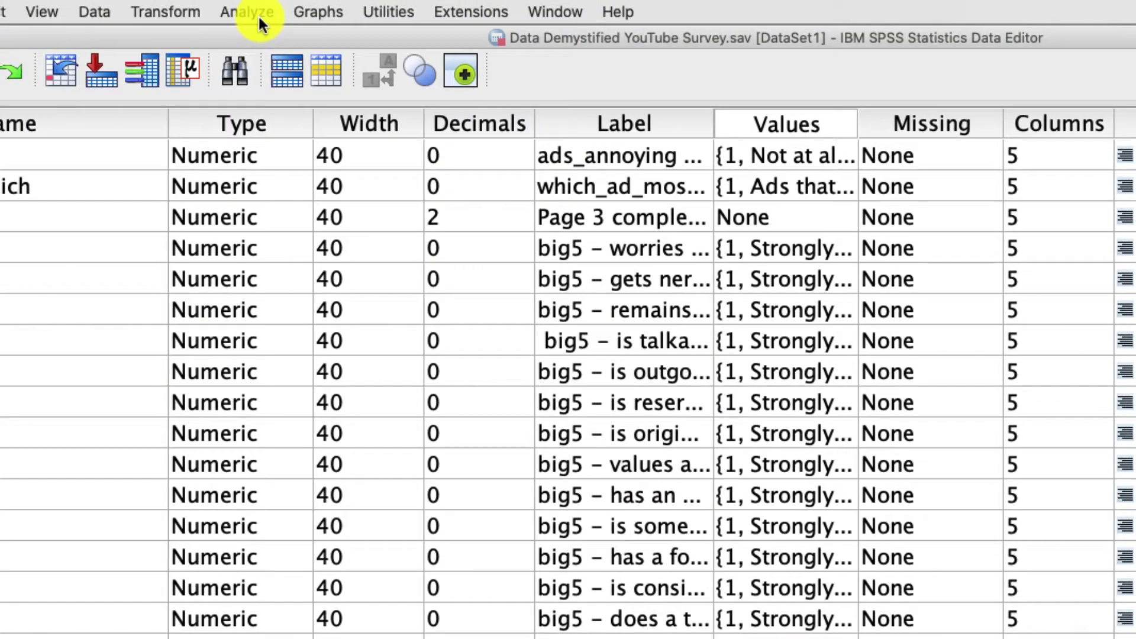
{"action": "left_click", "coordinate": [168, 12]}
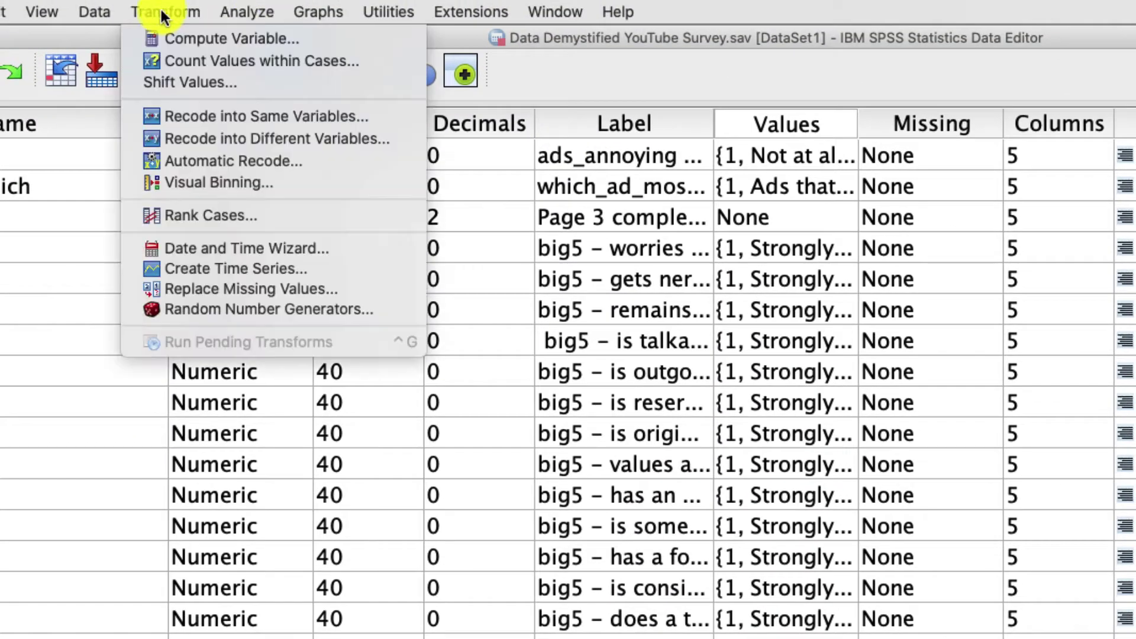
{"action": "left_click", "coordinate": [269, 141]}
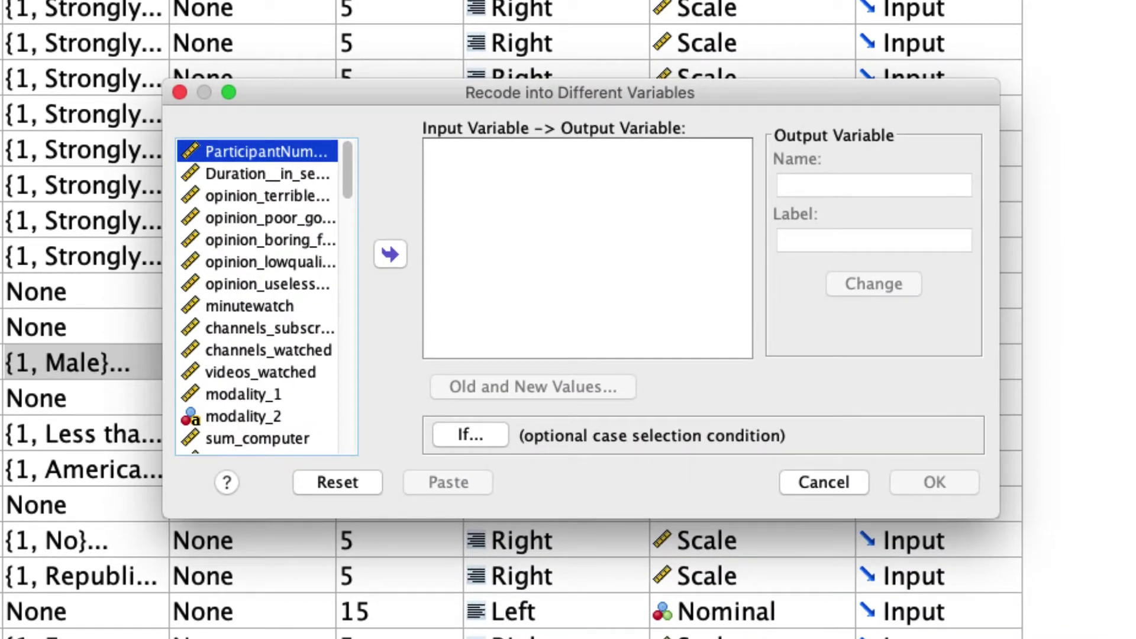
{"action": "scroll", "coordinate": [288, 226], "scroll_direction": "down", "scroll_amount": 15}
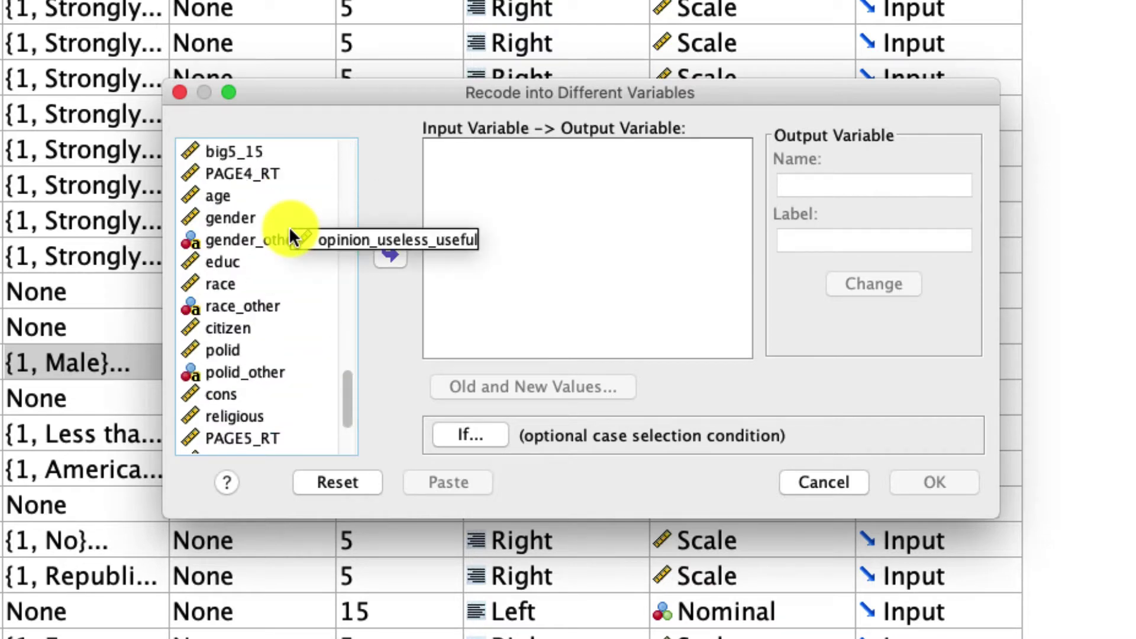
{"action": "left_click", "coordinate": [226, 216]}
{"action": "left_click", "coordinate": [401, 255]}
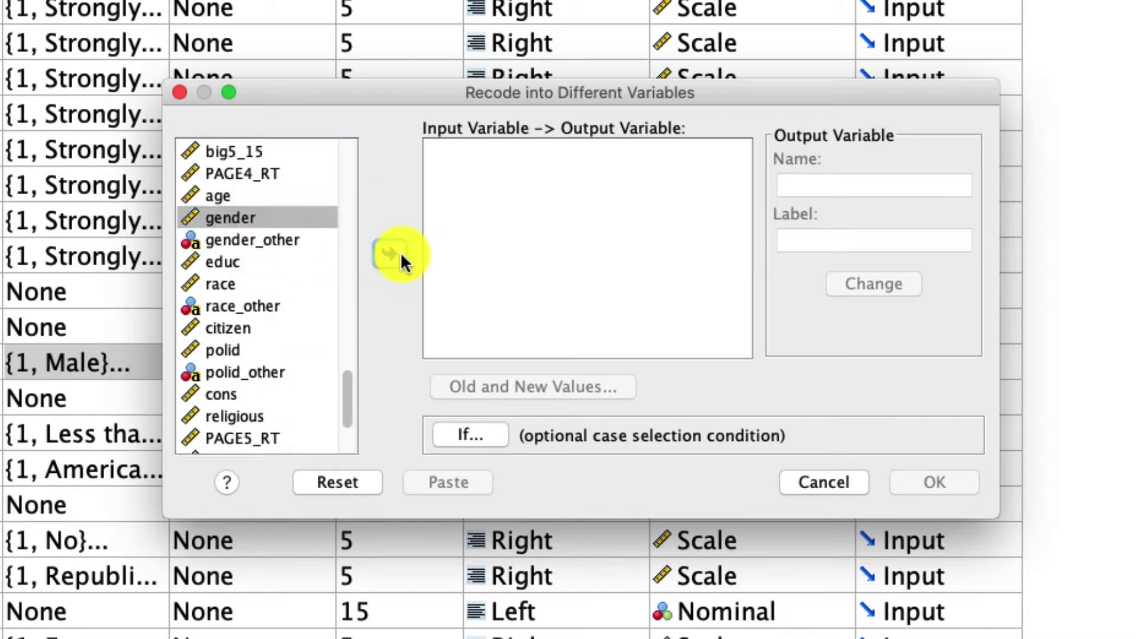
Name the output variable male_dummy, apply it, and bring up Old and New Values
{"action": "left_click", "coordinate": [834, 175]}
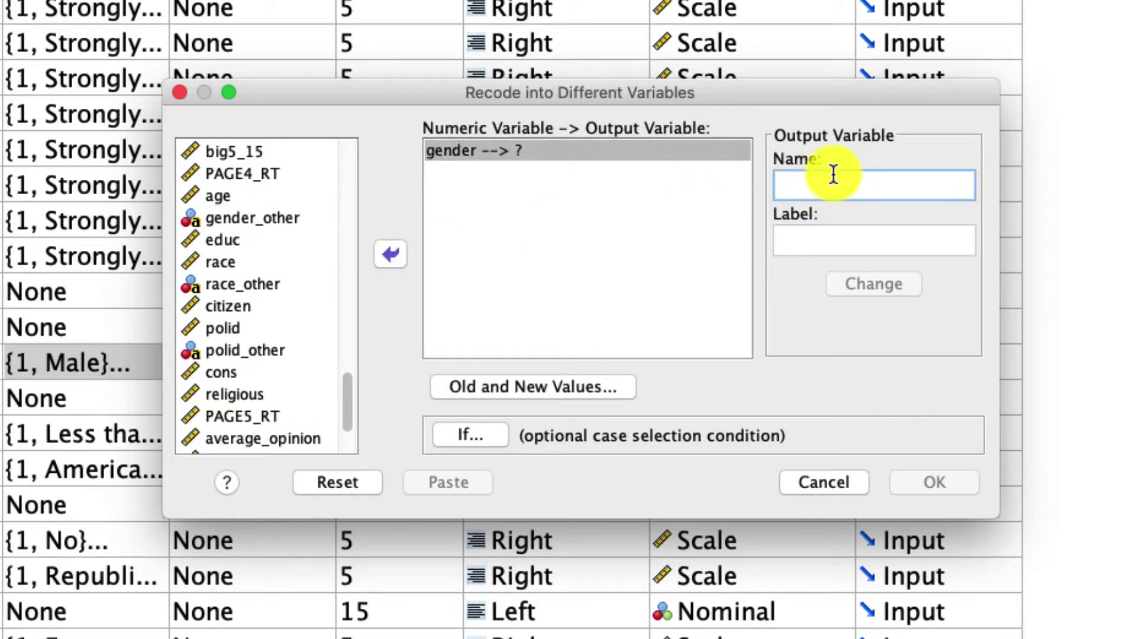
{"action": "type", "text": "male_dummy"}
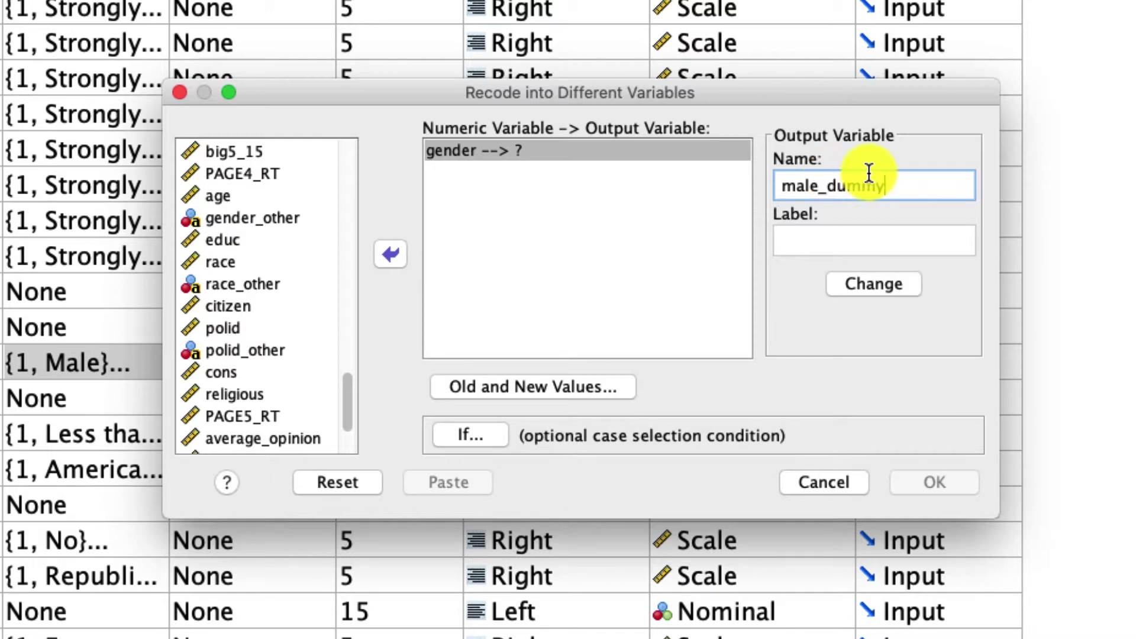
{"action": "left_click", "coordinate": [850, 278]}
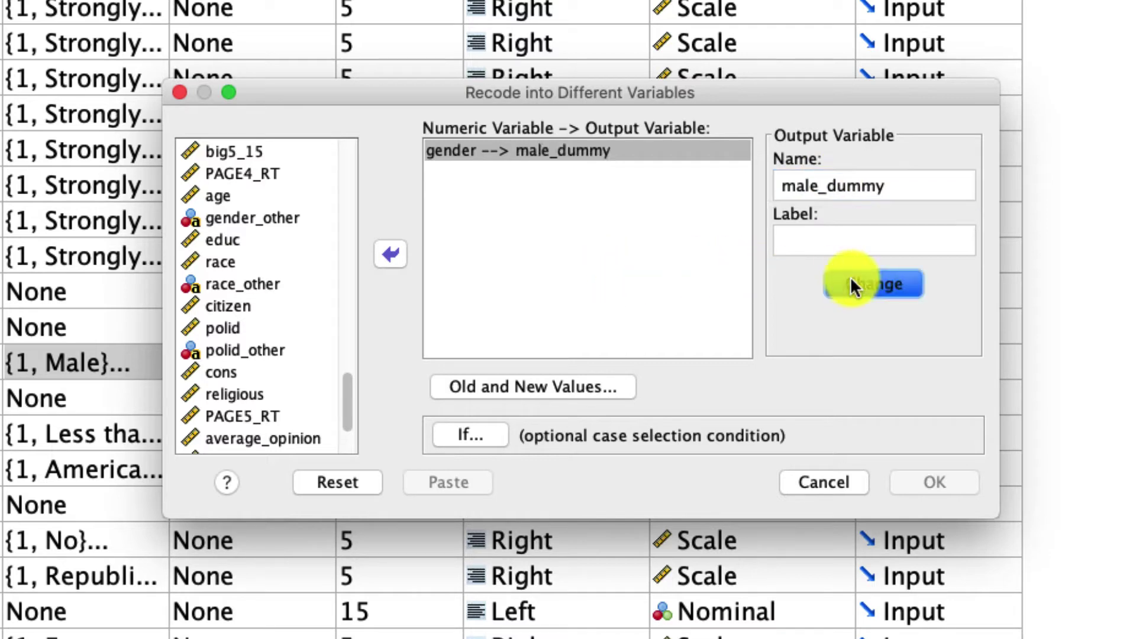
{"action": "left_click", "coordinate": [509, 388]}
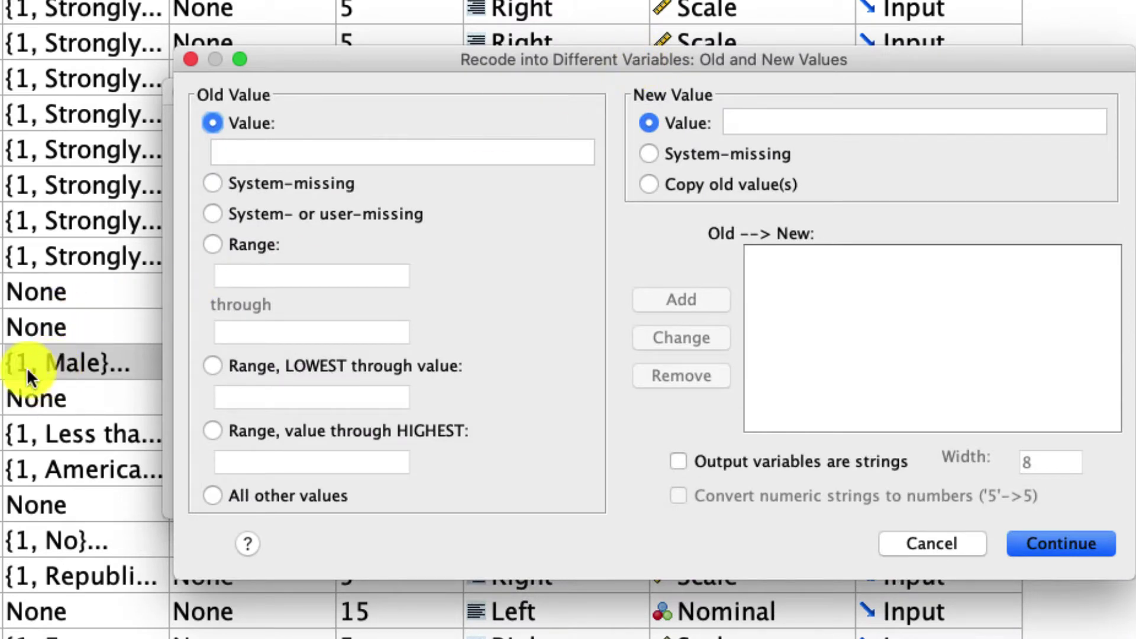
Add the gender recode mappings 1 → 1 and 2 → 0
{"action": "left_click", "coordinate": [236, 155]}
{"action": "type", "text": "1"}
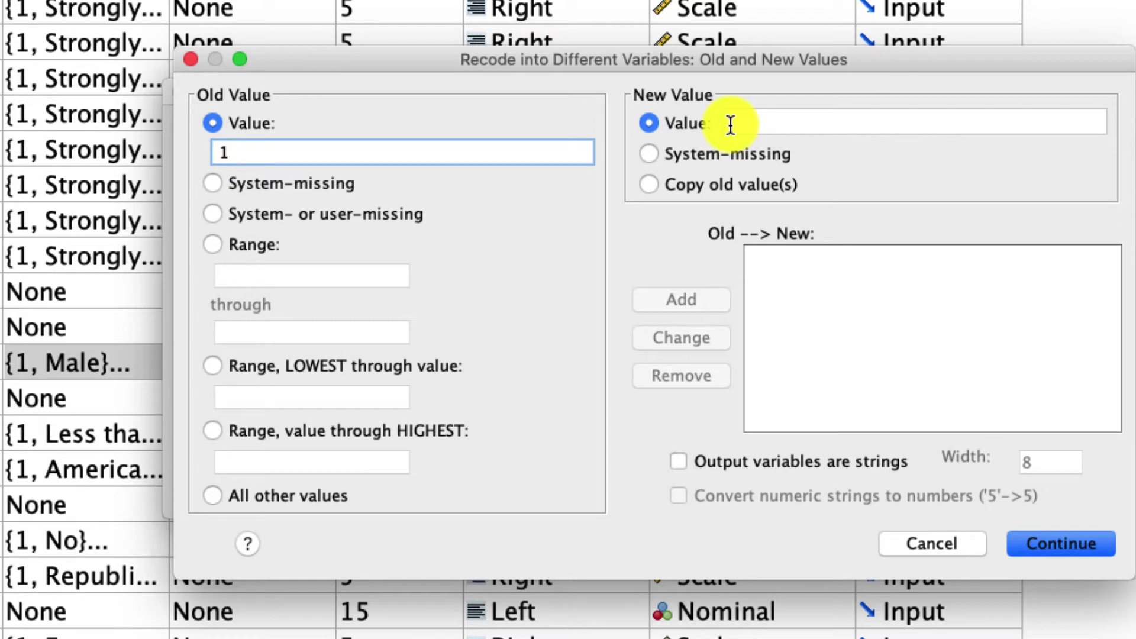
{"action": "left_click", "coordinate": [779, 123]}
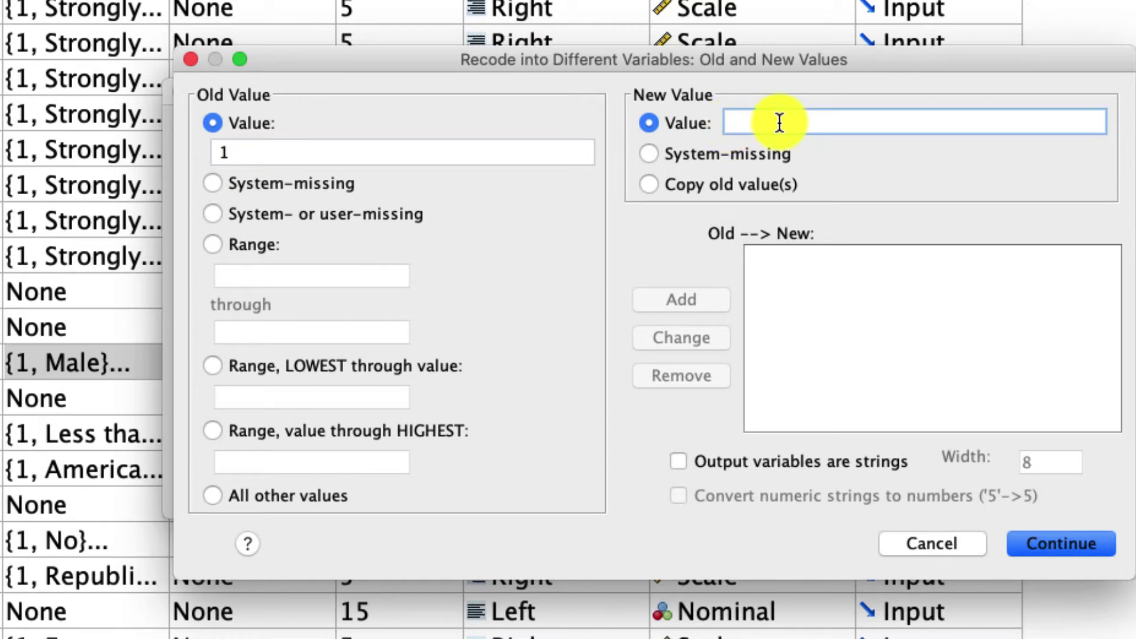
{"action": "type", "text": "1"}
{"action": "left_click", "coordinate": [702, 310]}
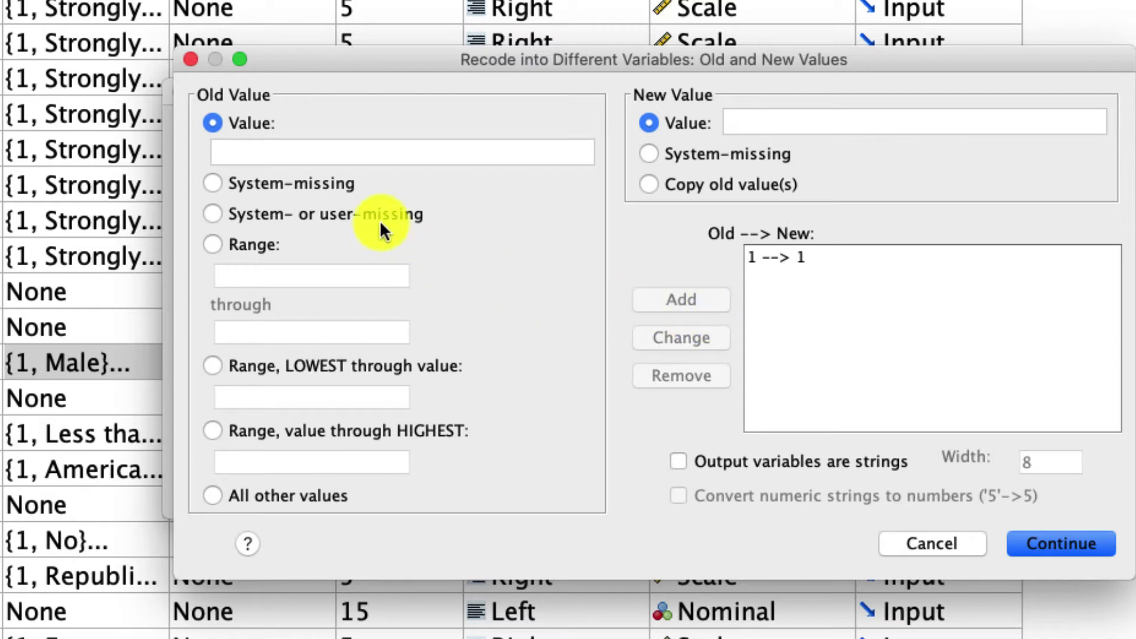
{"action": "left_click", "coordinate": [279, 158]}
{"action": "type", "text": "2"}
{"action": "left_click", "coordinate": [765, 121]}
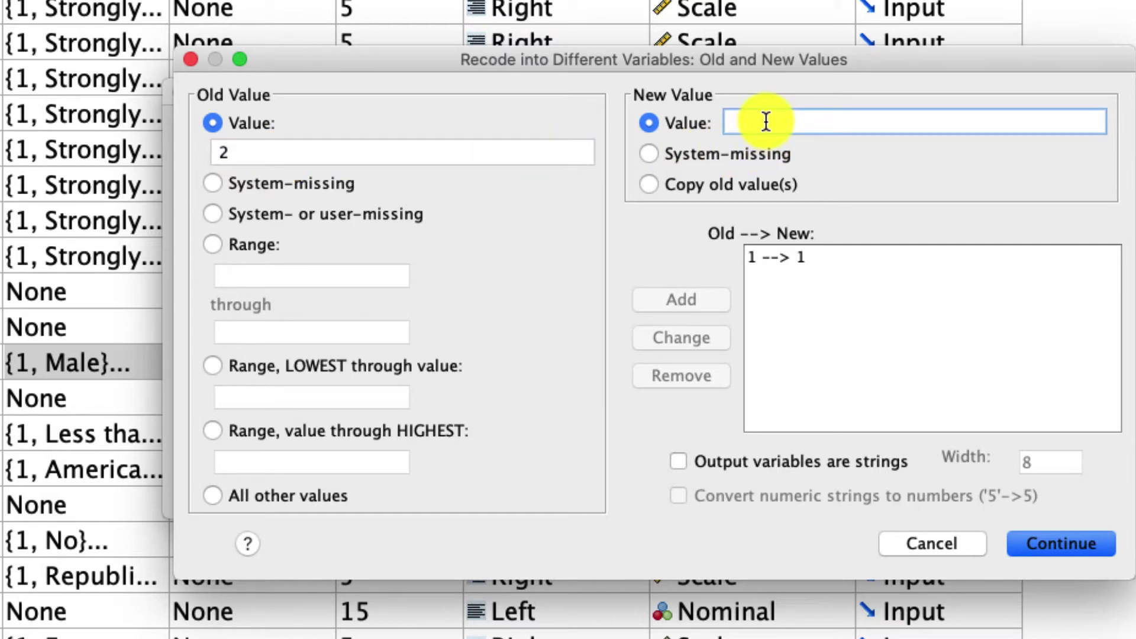
{"action": "type", "text": "0"}
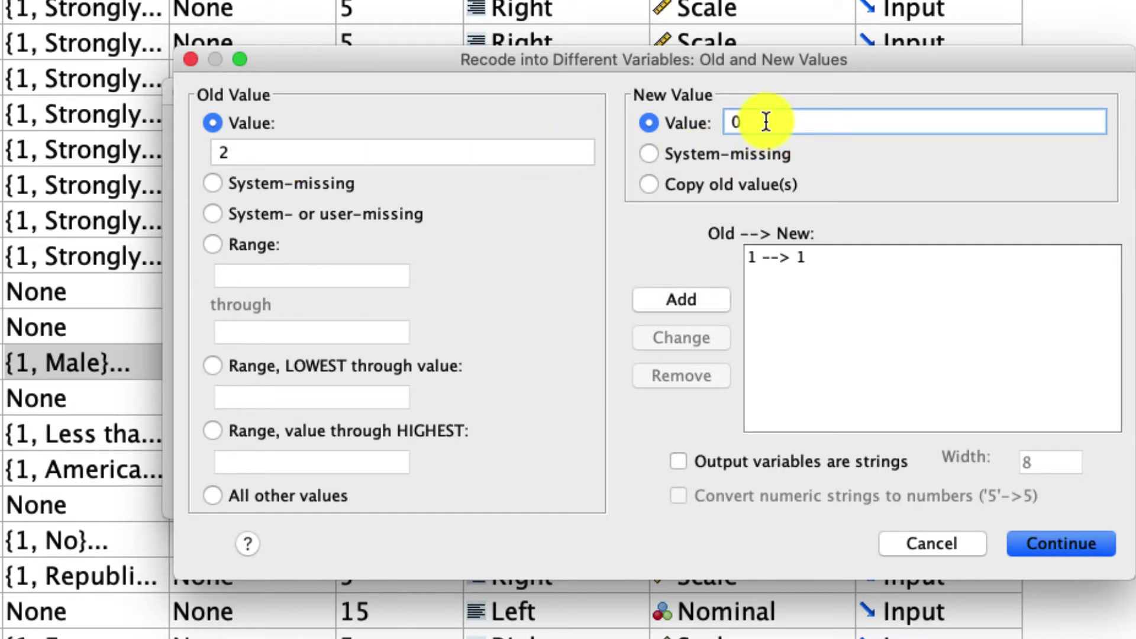
{"action": "left_click", "coordinate": [704, 300]}
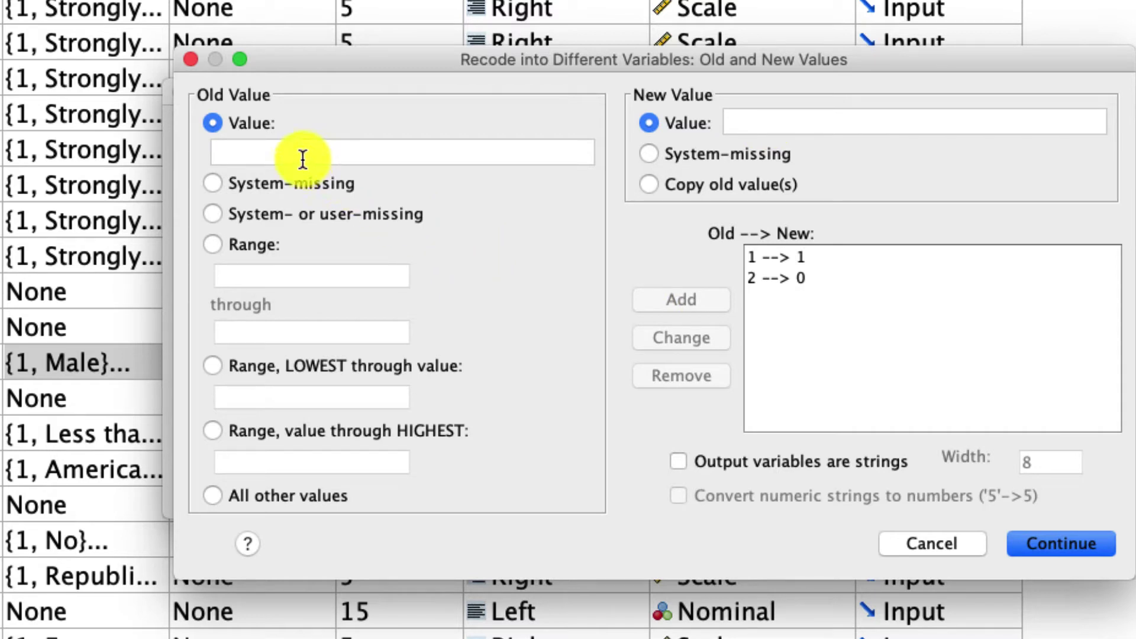
Add a rule sending all other values to system-missing
{"action": "left_click", "coordinate": [297, 494]}
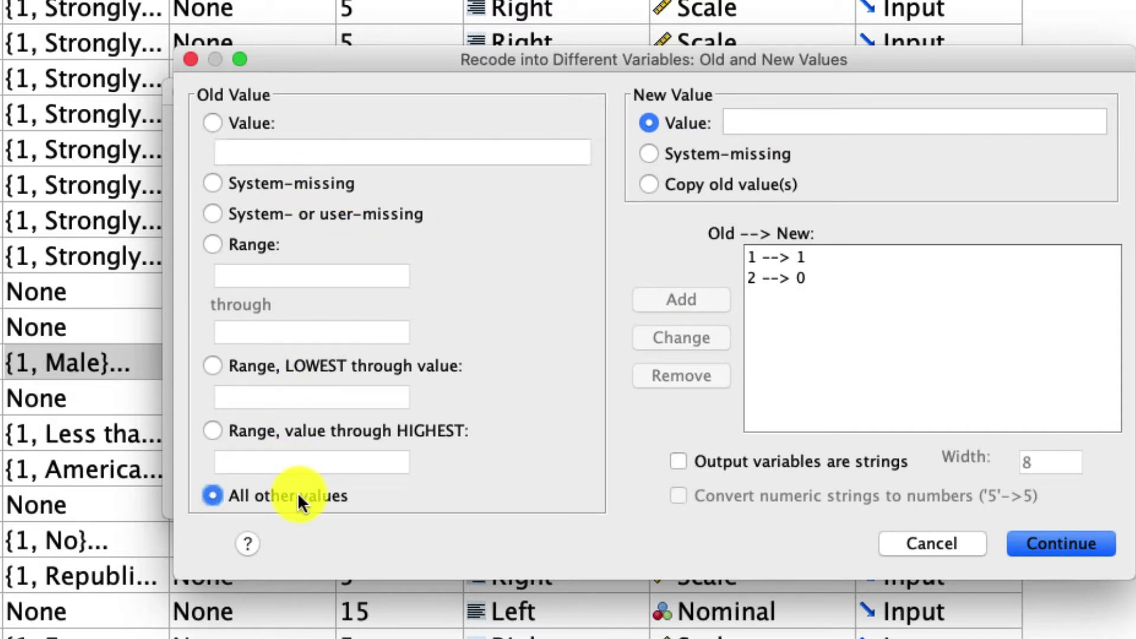
{"action": "left_click", "coordinate": [690, 149]}
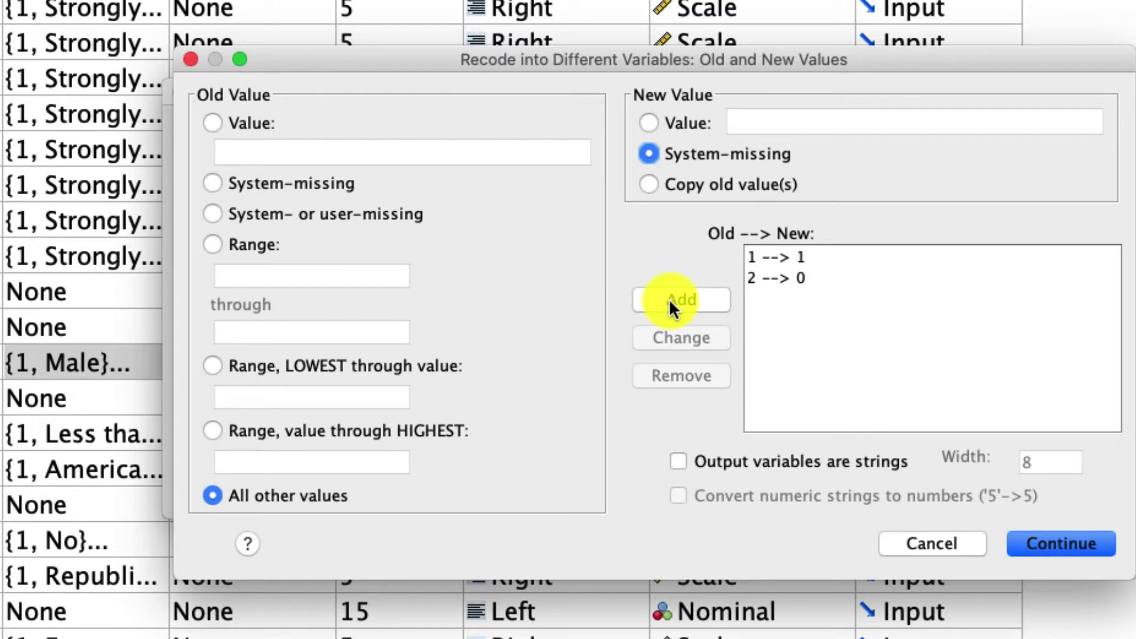
{"action": "left_click", "coordinate": [670, 303]}
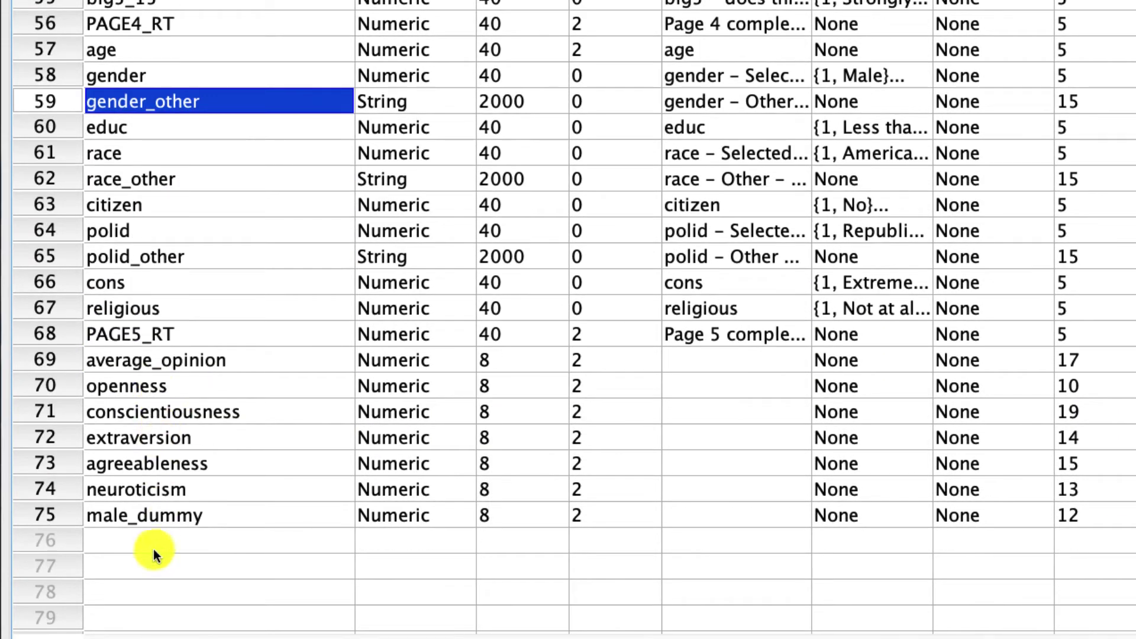
Inspect male_dummy's 1.00/.00 values in Data View, then return to Variable View and select importance_views
{"action": "left_click", "coordinate": [154, 519]}
{"action": "double_click", "coordinate": [46, 520]}
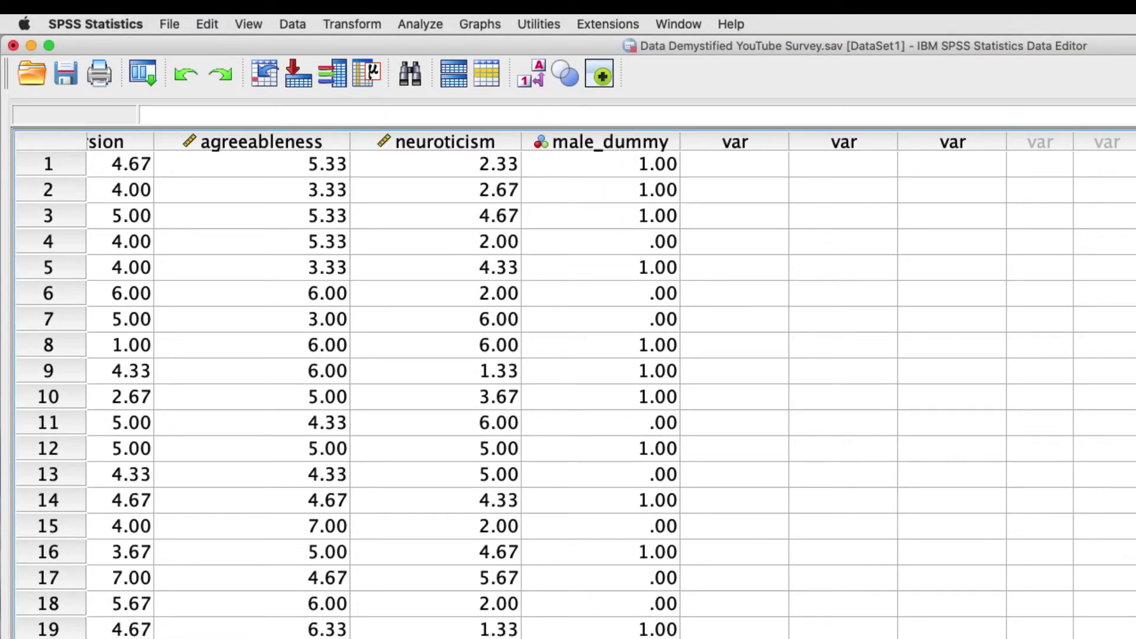
{"action": "key", "text": "ctrl+t"}
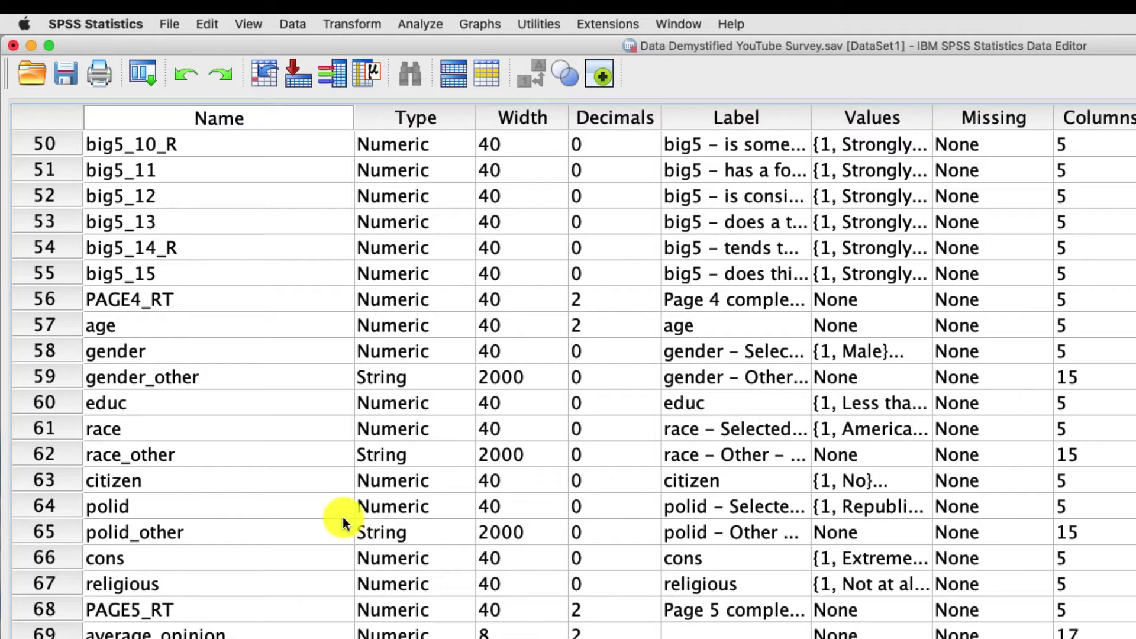
{"action": "scroll", "coordinate": [338, 520], "scroll_direction": "up", "scroll_amount": 10}
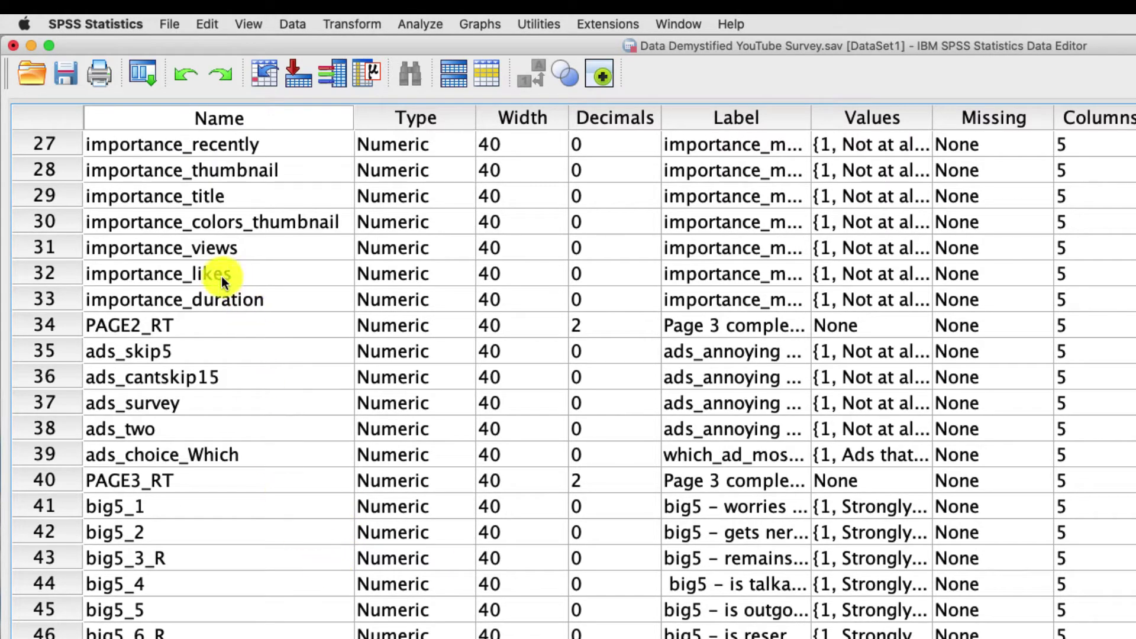
{"action": "left_click", "coordinate": [190, 255]}
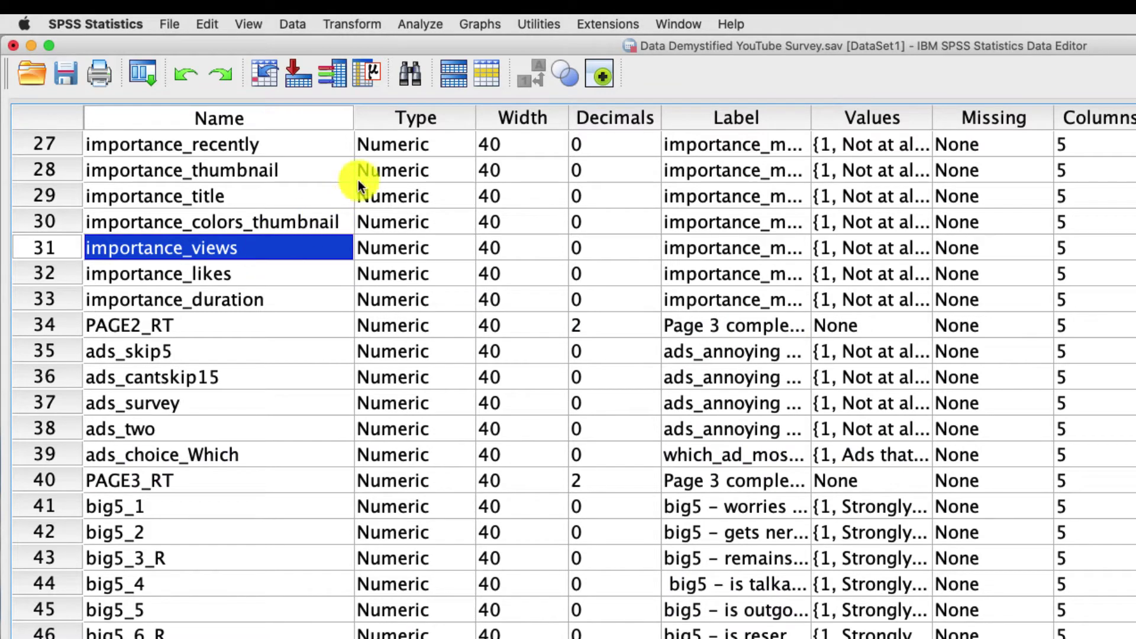
Run Descriptives on importance_views, giving N 1000, mean 2.07 and SD 1.159
{"action": "left_click", "coordinate": [421, 27]}
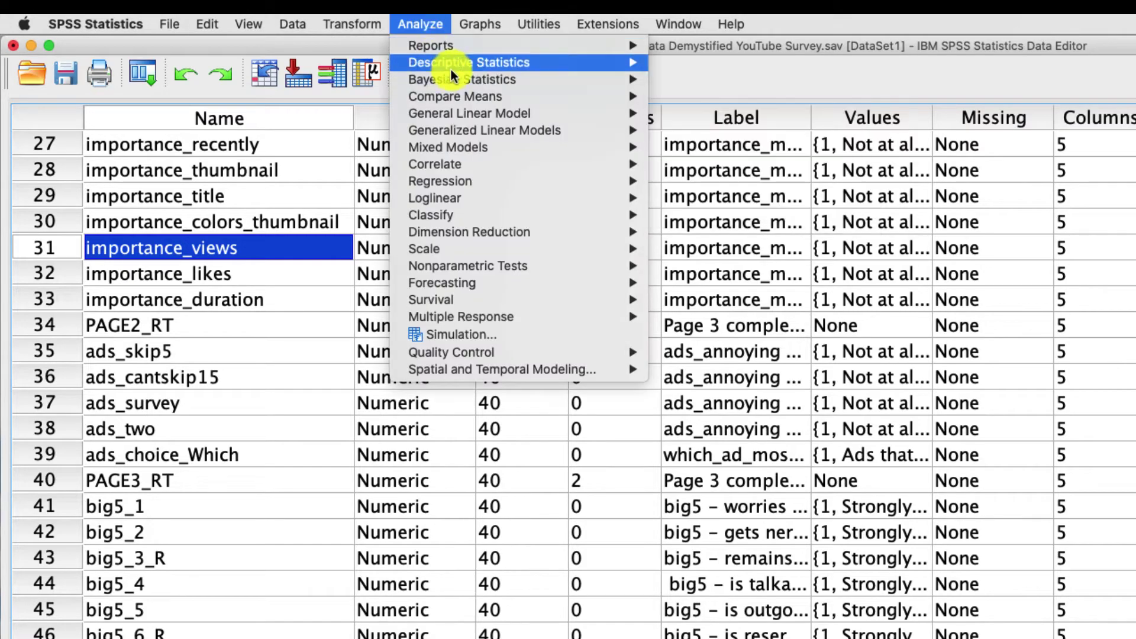
{"action": "mouse_move", "coordinate": [599, 59]}
{"action": "left_click", "coordinate": [677, 79]}
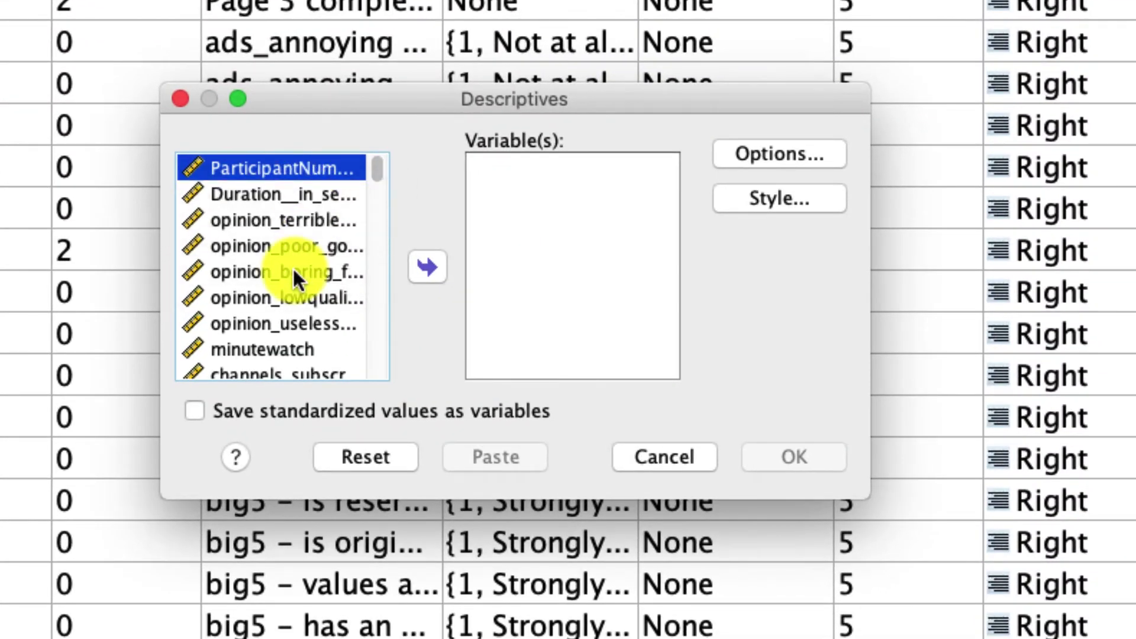
{"action": "scroll", "coordinate": [292, 275], "scroll_direction": "down", "scroll_amount": 5}
{"action": "left_click_drag", "start_coordinate": [294, 284], "coordinate": [329, 287]}
{"action": "scroll", "coordinate": [326, 277], "scroll_direction": "down", "scroll_amount": 3}
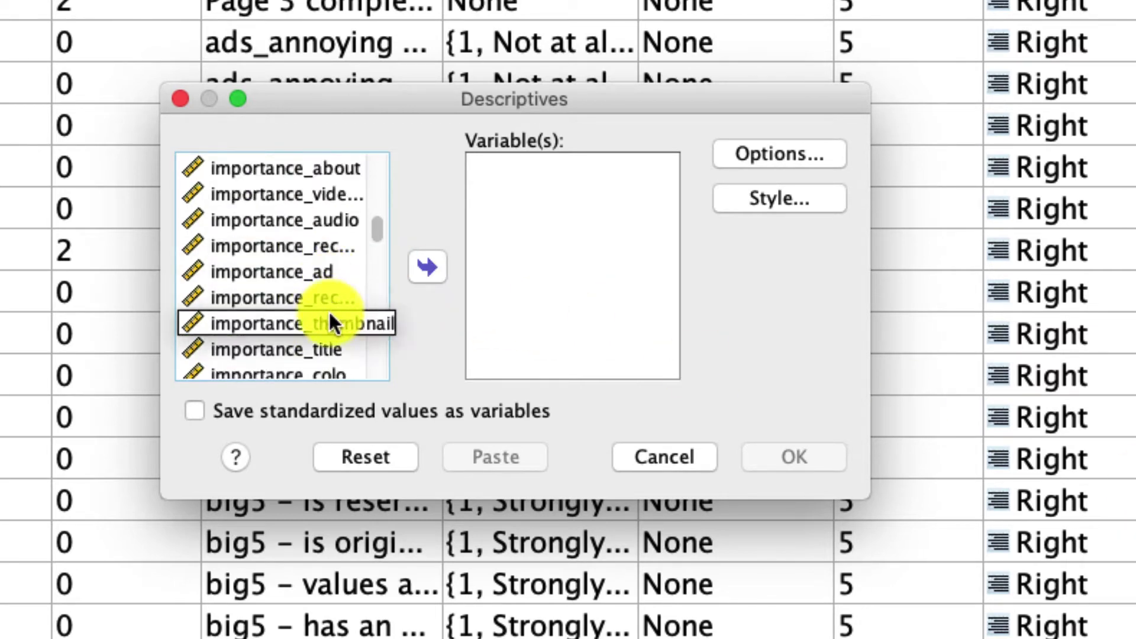
{"action": "double_click", "coordinate": [328, 310]}
{"action": "left_click", "coordinate": [974, 627]}
{"action": "left_click", "coordinate": [820, 373]}
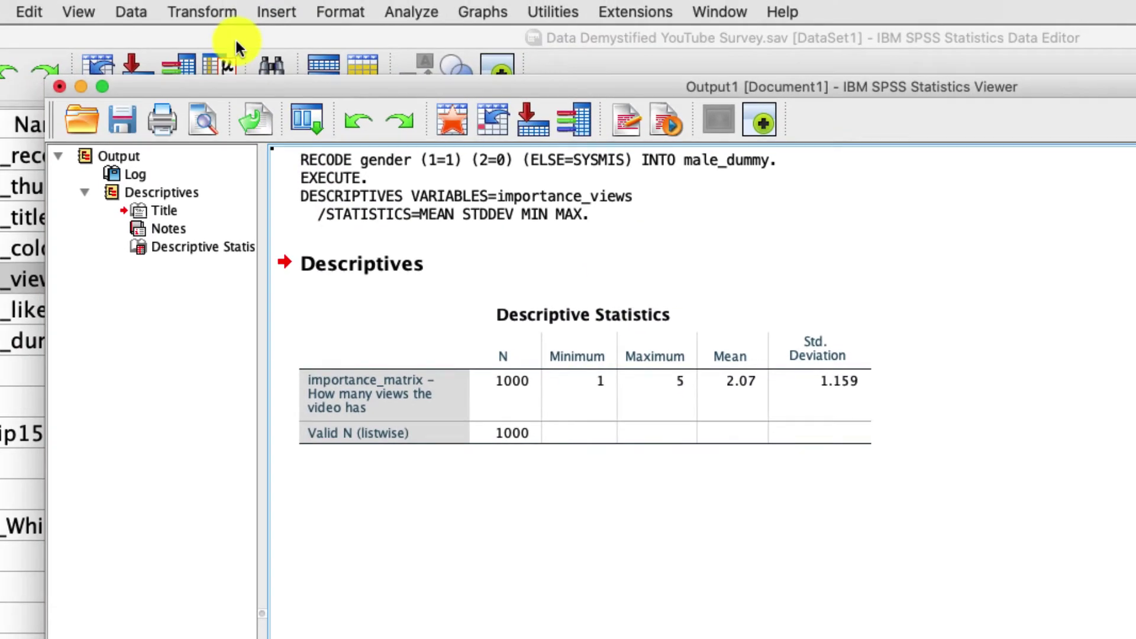
Compute the target variable imp_views_c as importance_views-2.07
{"action": "left_click", "coordinate": [217, 11]}
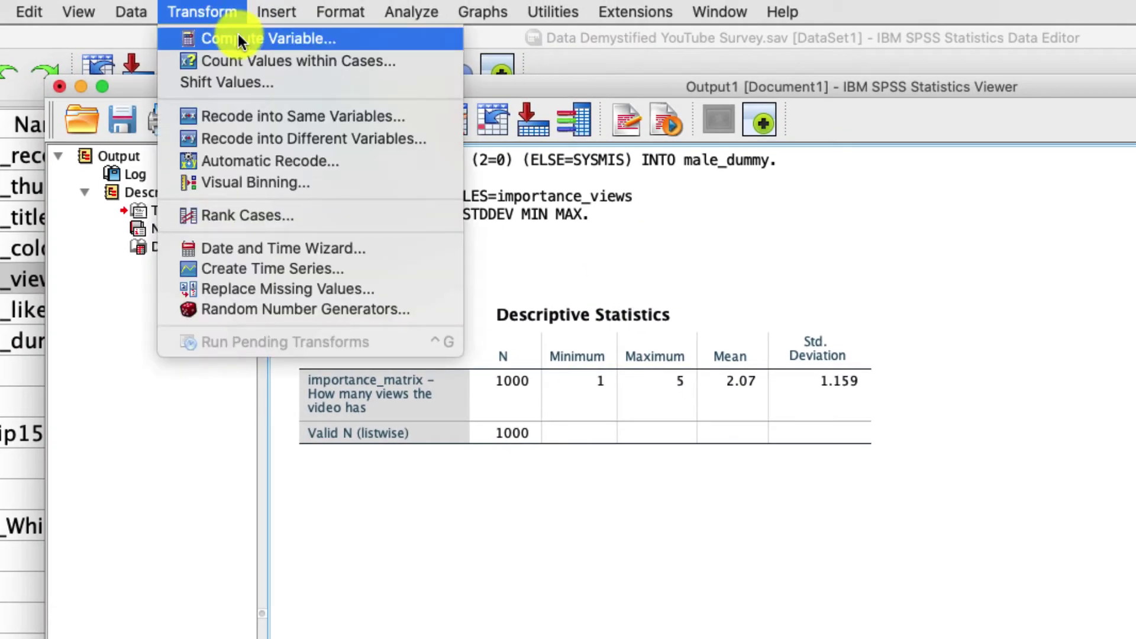
{"action": "left_click", "coordinate": [239, 39]}
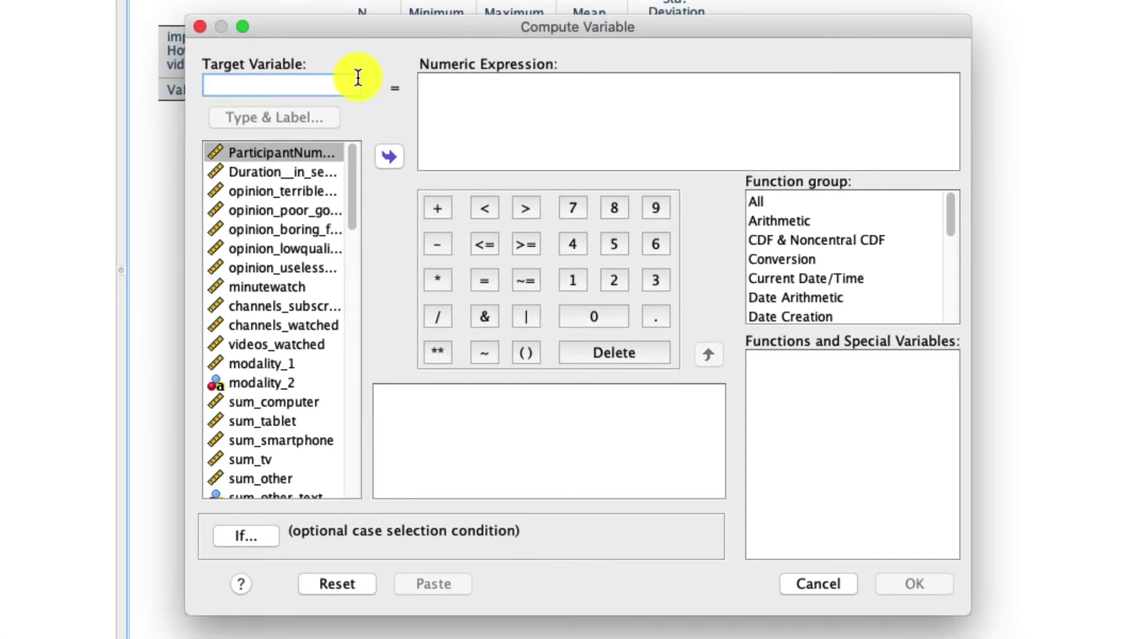
{"action": "type", "text": "imp_"}
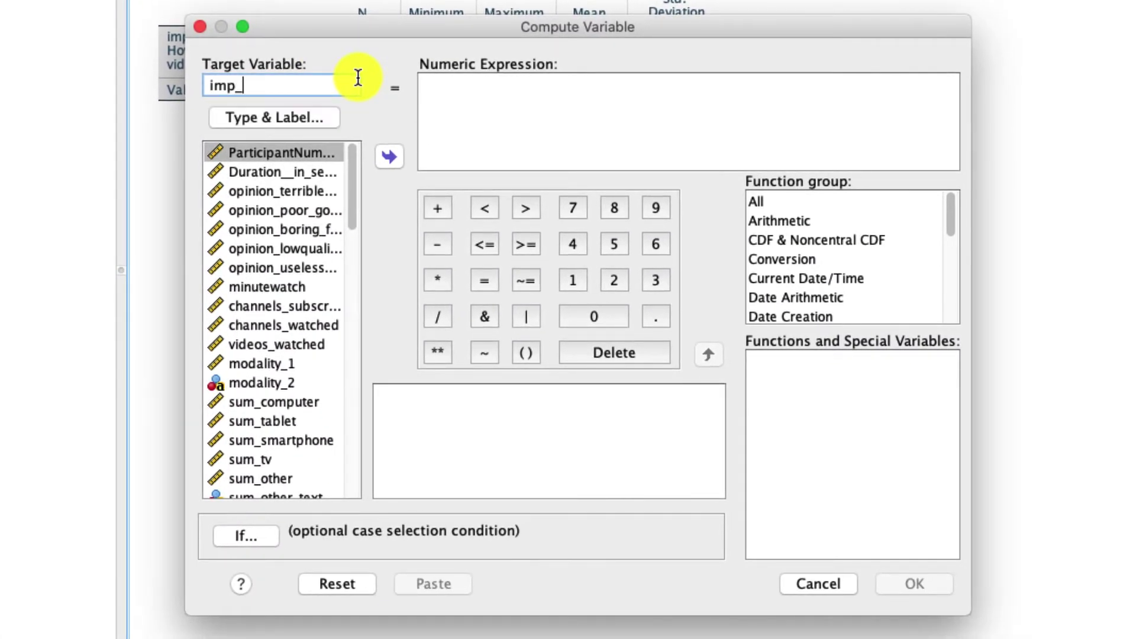
{"action": "type", "text": "views_c"}
{"action": "left_click", "coordinate": [474, 116]}
{"action": "scroll", "coordinate": [228, 441], "scroll_direction": "down", "scroll_amount": 1}
{"action": "scroll", "coordinate": [229, 430], "scroll_direction": "down", "scroll_amount": 5}
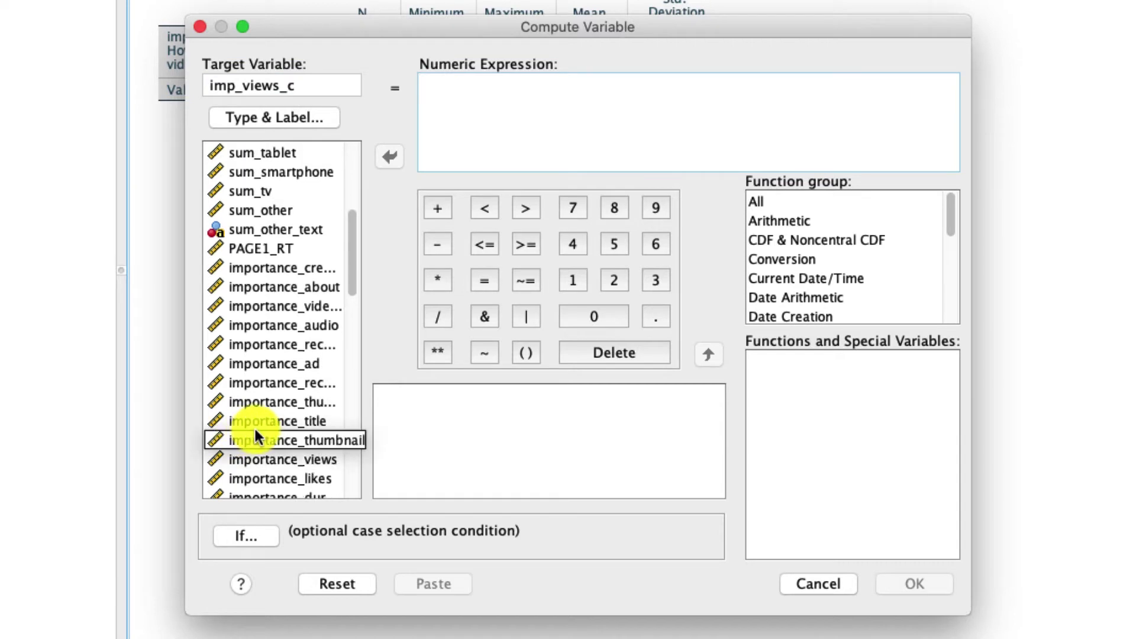
{"action": "left_click", "coordinate": [317, 420]}
{"action": "double_click", "coordinate": [317, 420]}
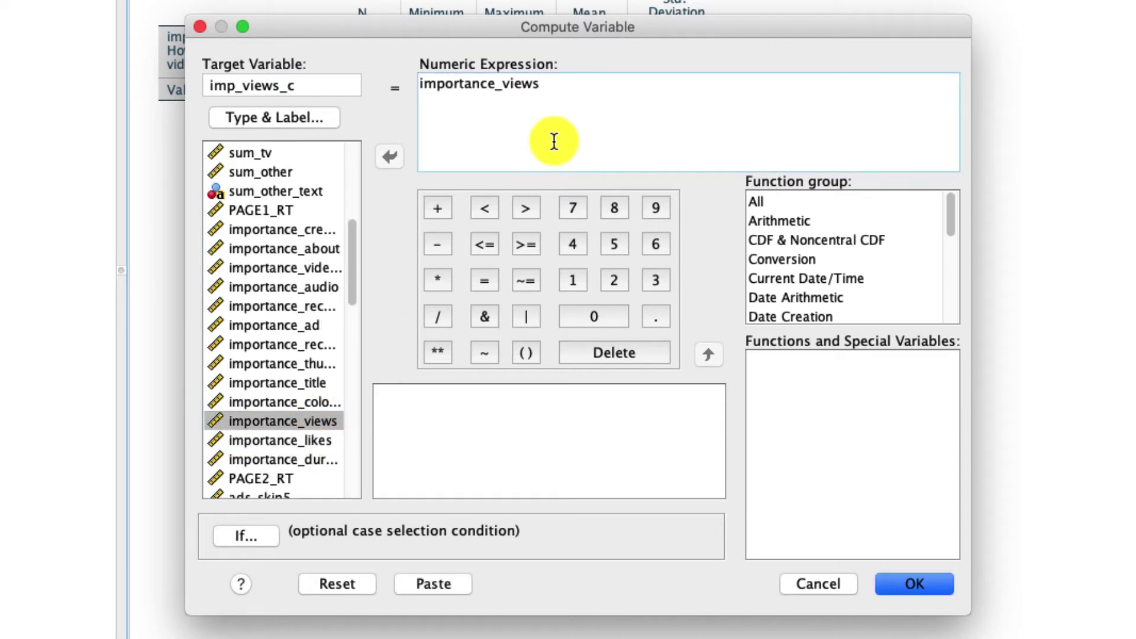
{"action": "type", "text": "-"}
{"action": "left_click_drag", "start_coordinate": [615, 27], "coordinate": [603, 79]}
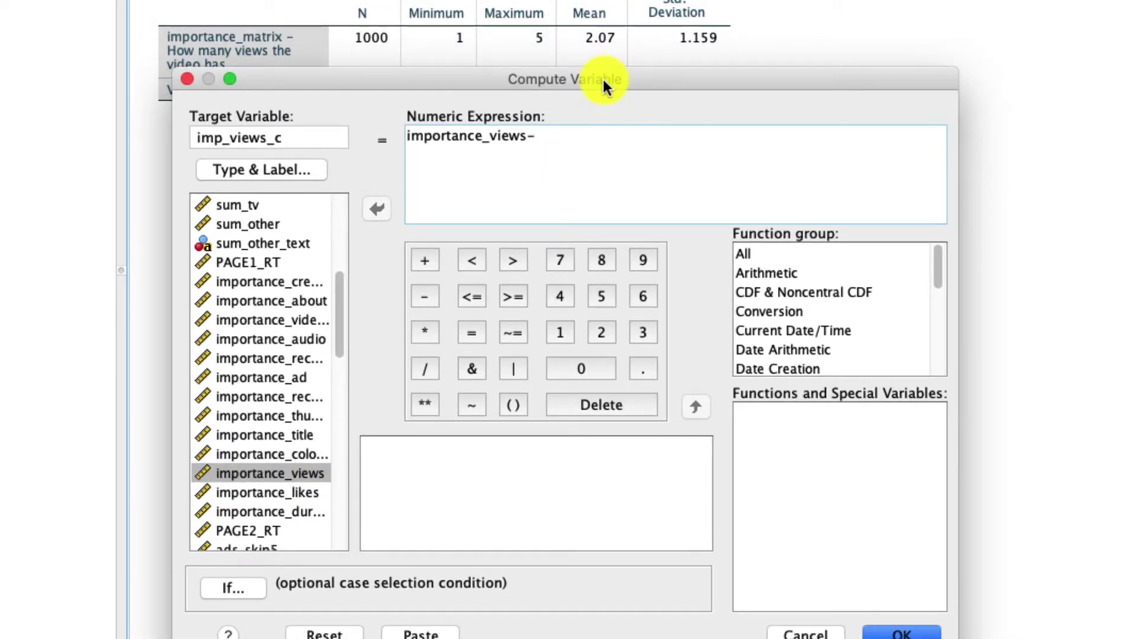
{"action": "type", "text": "2.07"}
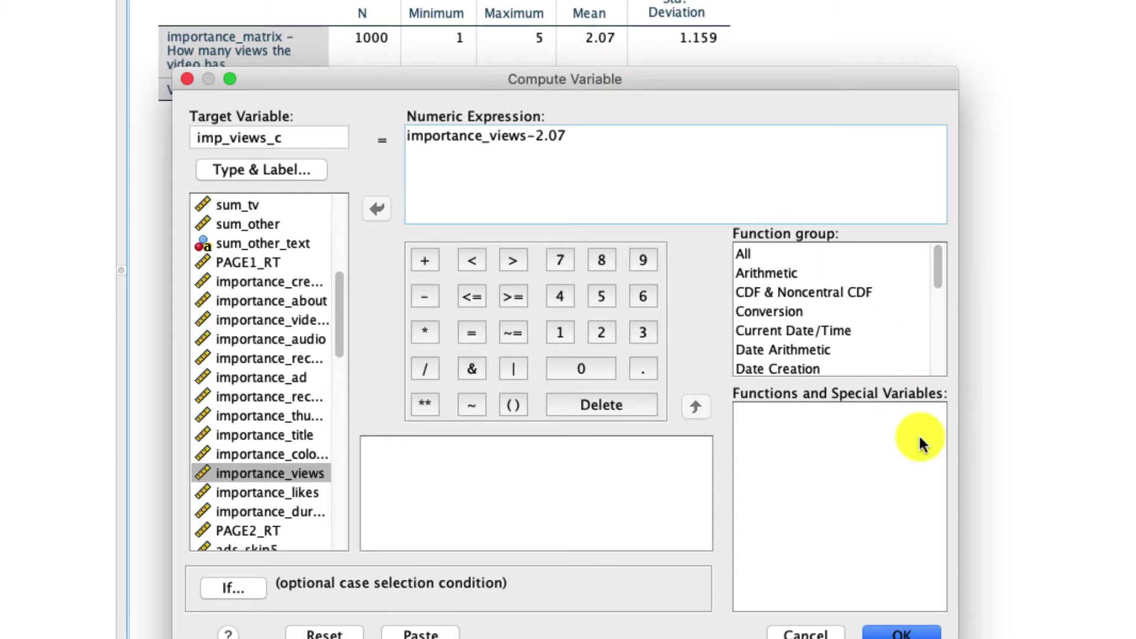
{"action": "left_click", "coordinate": [915, 634]}
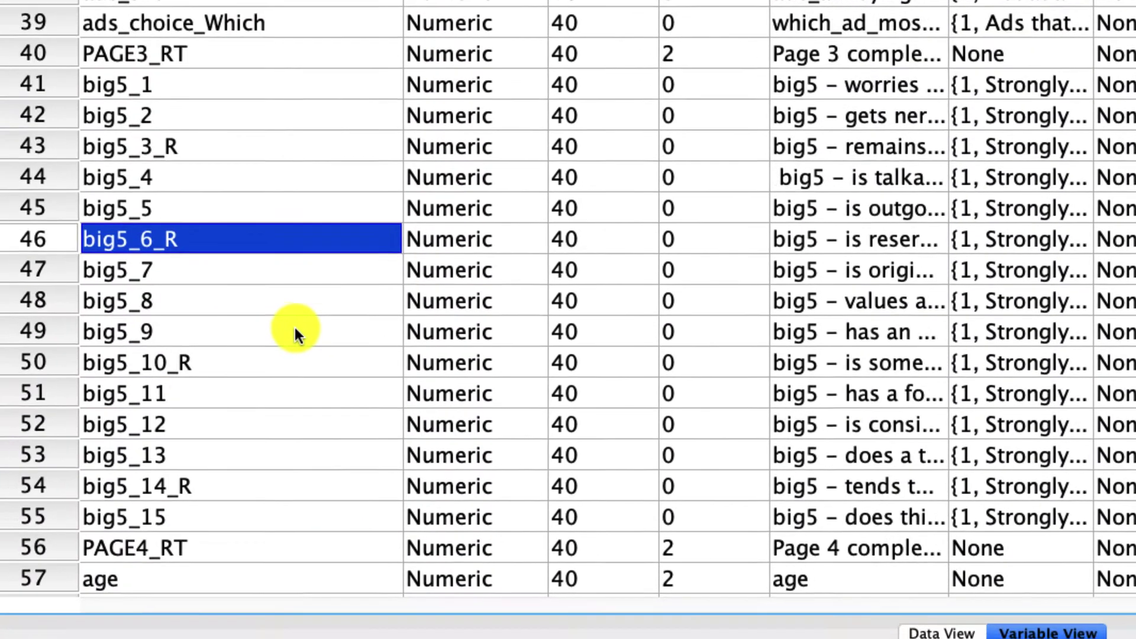
{"action": "scroll", "coordinate": [305, 323], "scroll_direction": "down", "scroll_amount": 10}
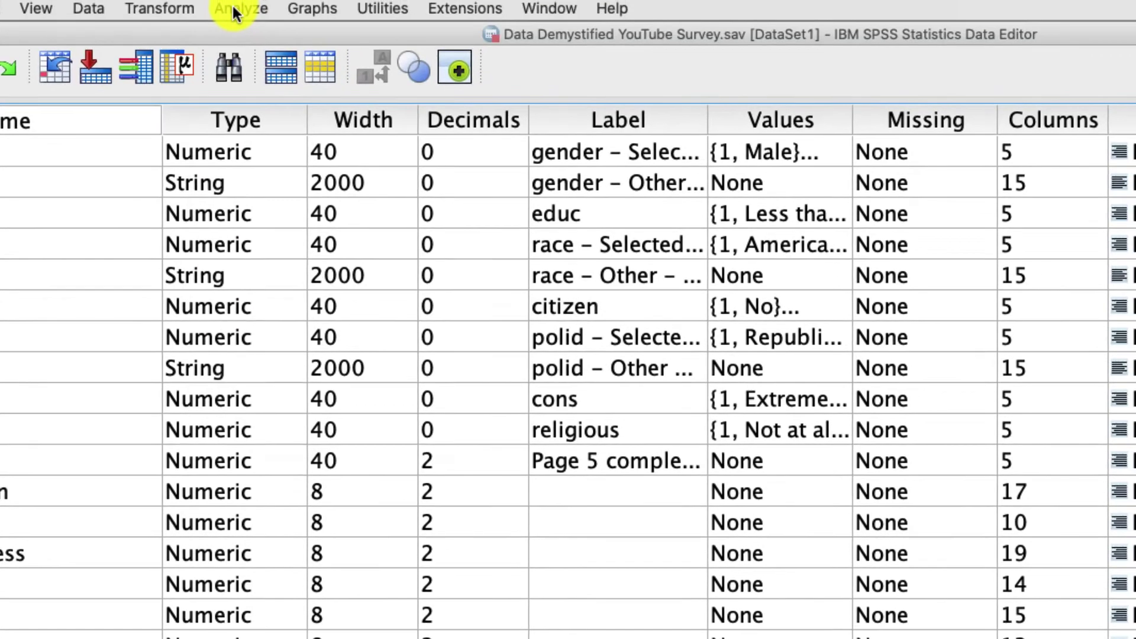
Run Descriptives on importance_views and imp_views_c, showing imp_views_c's mean of .0010
{"action": "left_click", "coordinate": [233, 12]}
{"action": "mouse_move", "coordinate": [264, 53]}
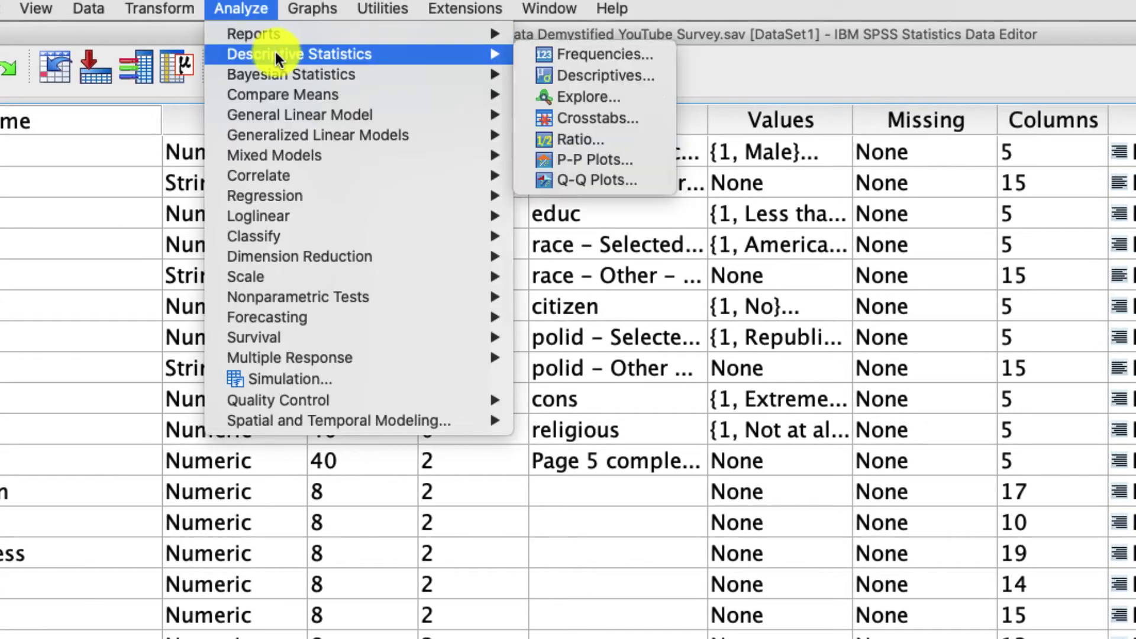
{"action": "left_click", "coordinate": [571, 82]}
{"action": "scroll", "coordinate": [318, 332], "scroll_direction": "down", "scroll_amount": 10}
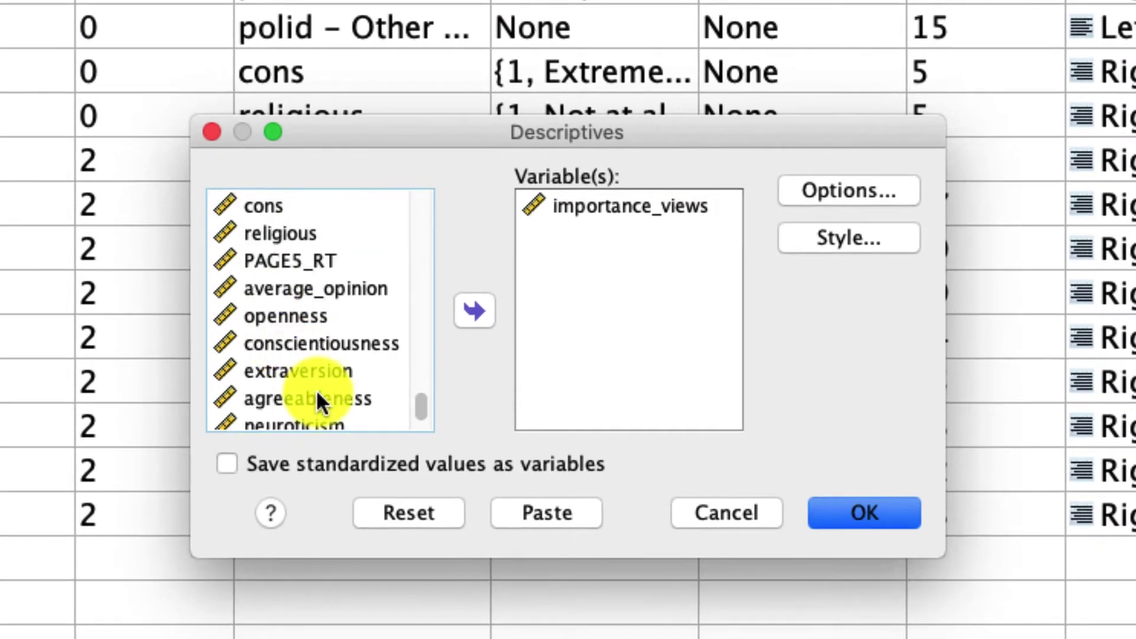
{"action": "left_click", "coordinate": [322, 415]}
{"action": "left_click", "coordinate": [492, 309]}
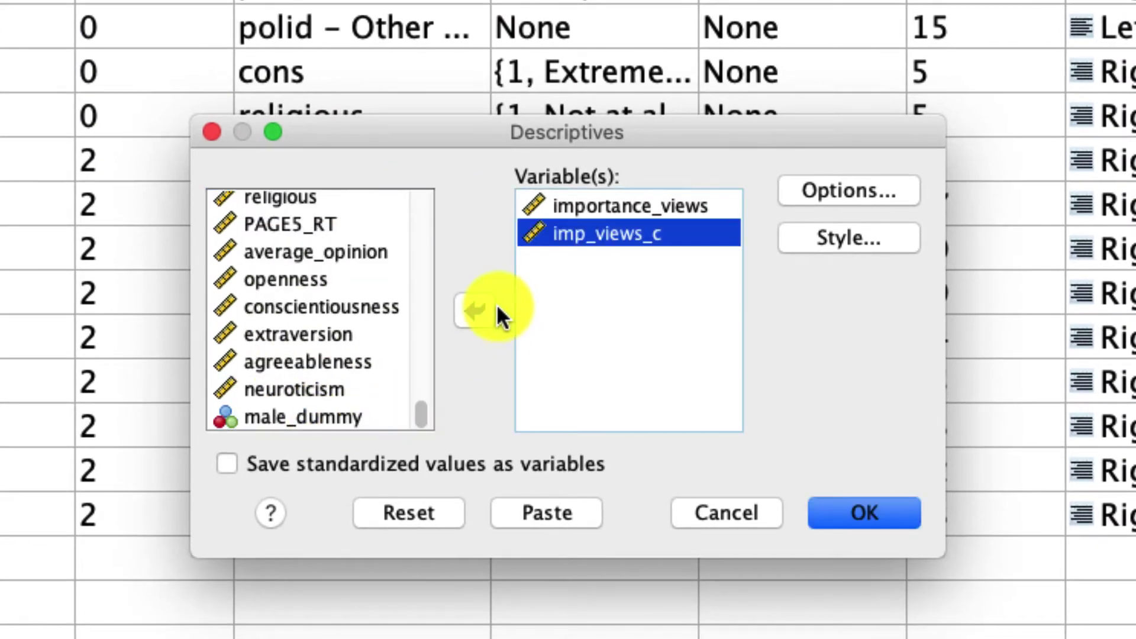
{"action": "key", "text": "Return"}
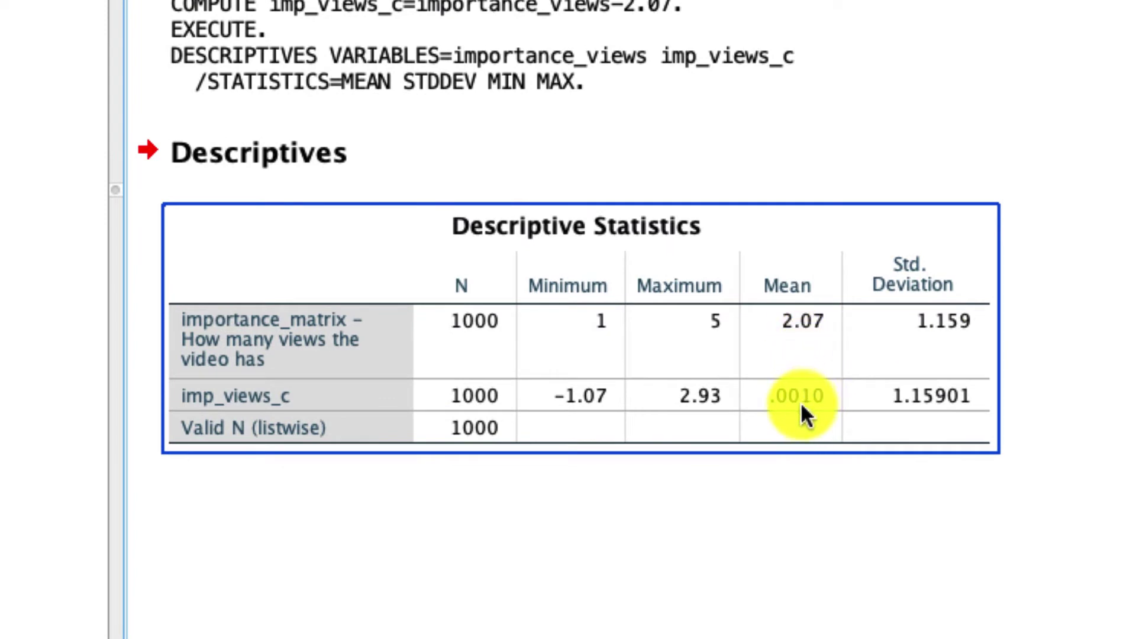
Return to the variable list and select male_dummy and imp_views_c
{"action": "left_click", "coordinate": [713, 543]}
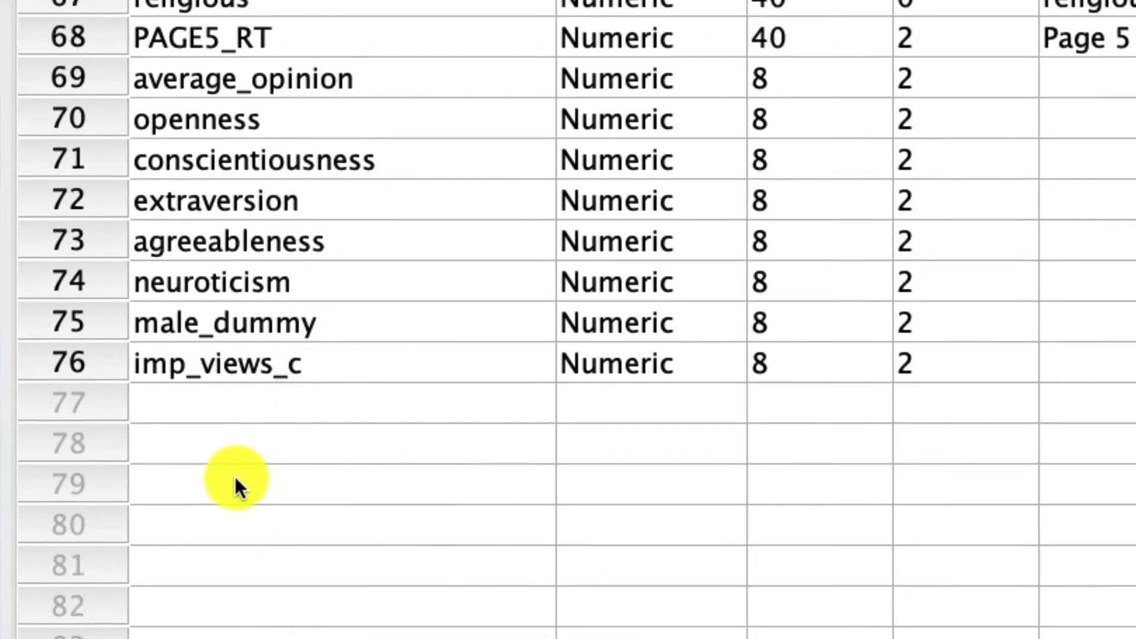
{"action": "left_click", "coordinate": [235, 480]}
{"action": "left_click_drag", "start_coordinate": [260, 363], "coordinate": [260, 325]}
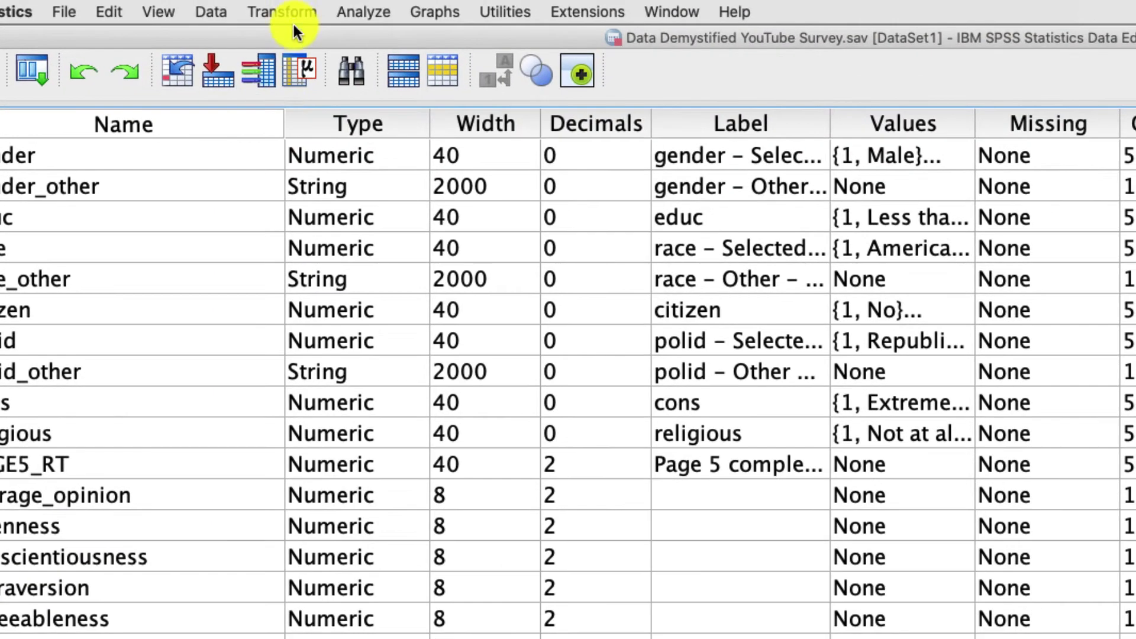
Reset Compute Variable and create interaction as male_dummy*imp_views_c
{"action": "left_click", "coordinate": [293, 16]}
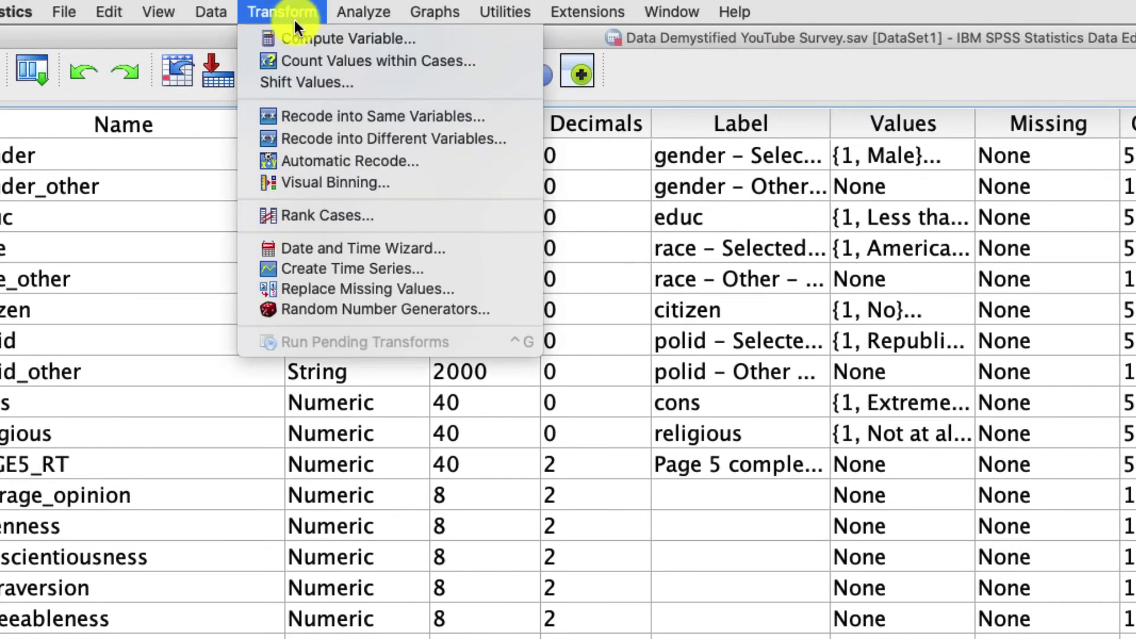
{"action": "left_click", "coordinate": [296, 33]}
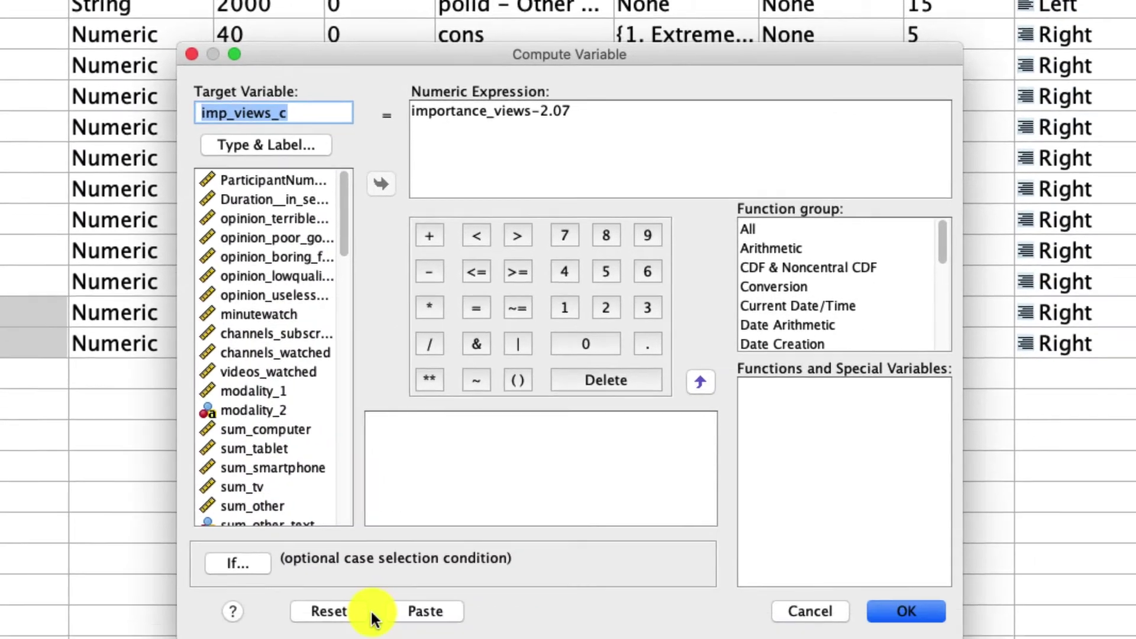
{"action": "left_click", "coordinate": [366, 612]}
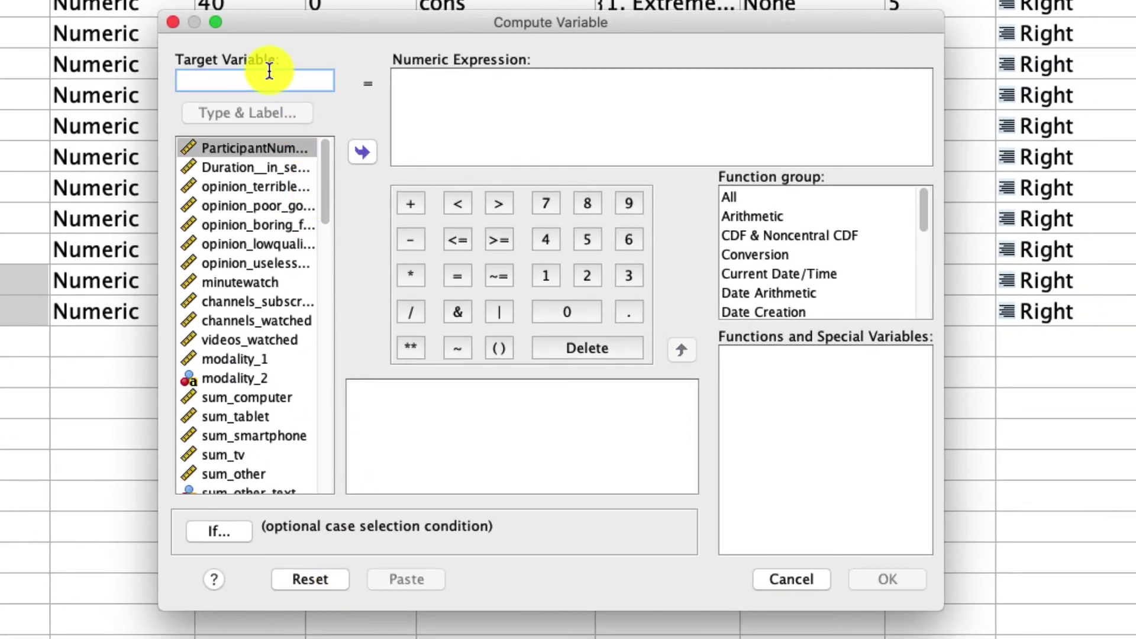
{"action": "type", "text": "interaction"}
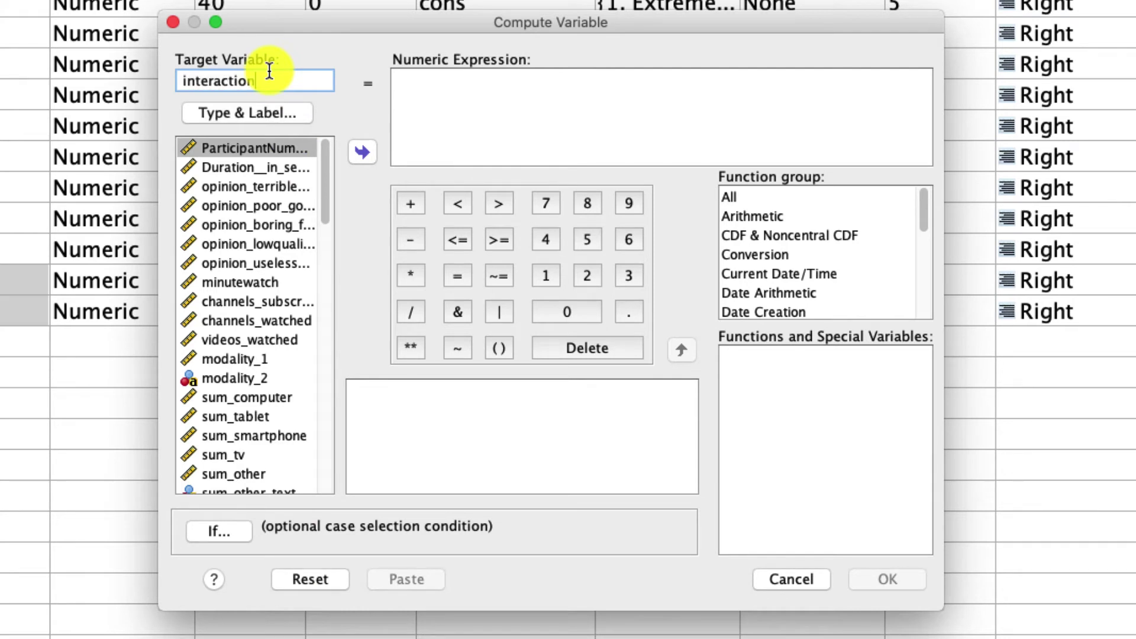
{"action": "left_click", "coordinate": [502, 118]}
{"action": "scroll", "coordinate": [298, 373], "scroll_direction": "down", "scroll_amount": 10}
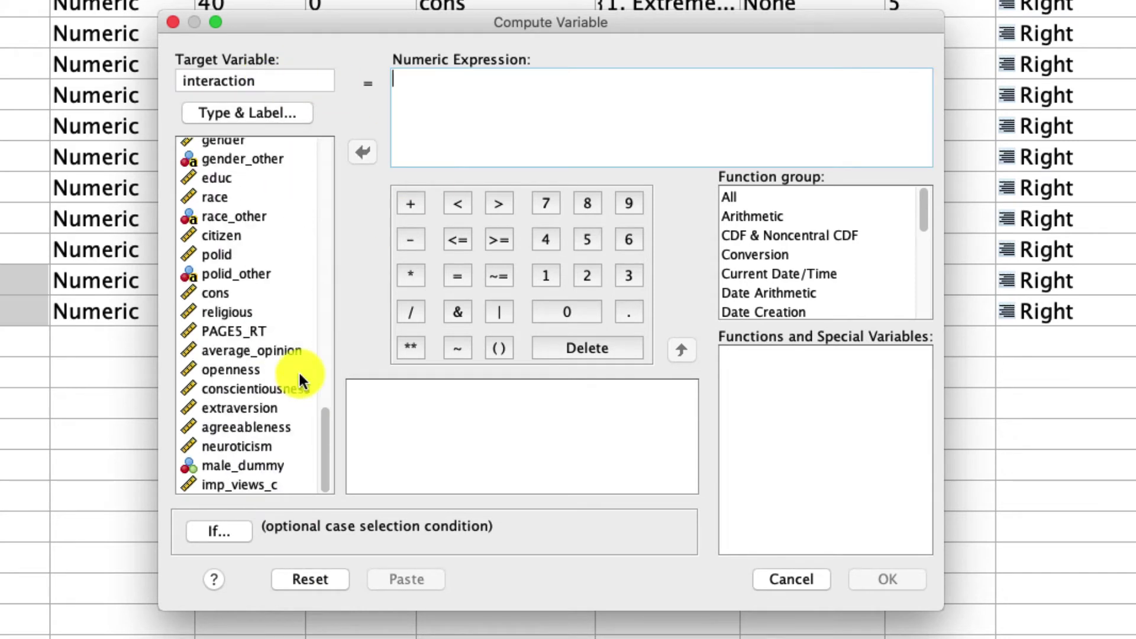
{"action": "double_click", "coordinate": [258, 464]}
{"action": "type", "text": "*"}
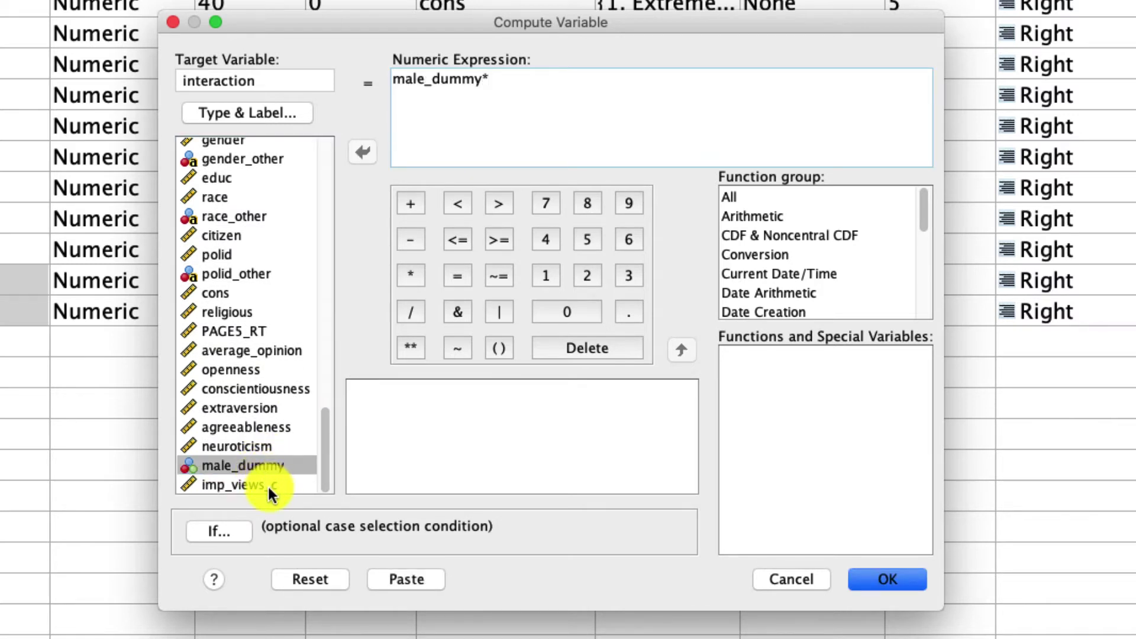
{"action": "double_click", "coordinate": [267, 484]}
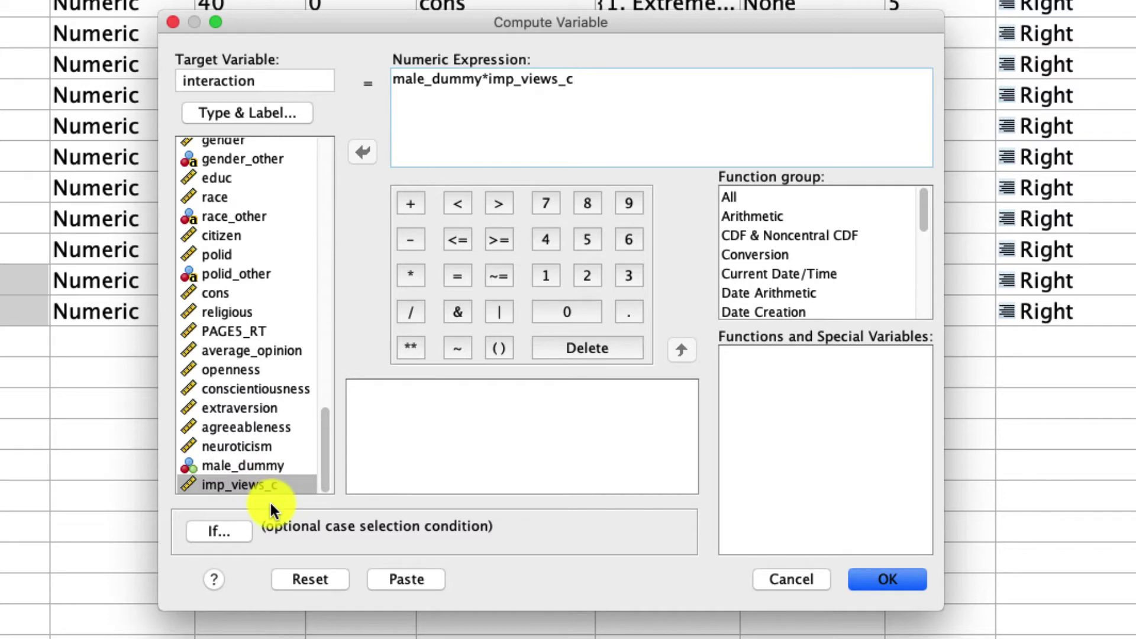
{"action": "left_click", "coordinate": [890, 573]}
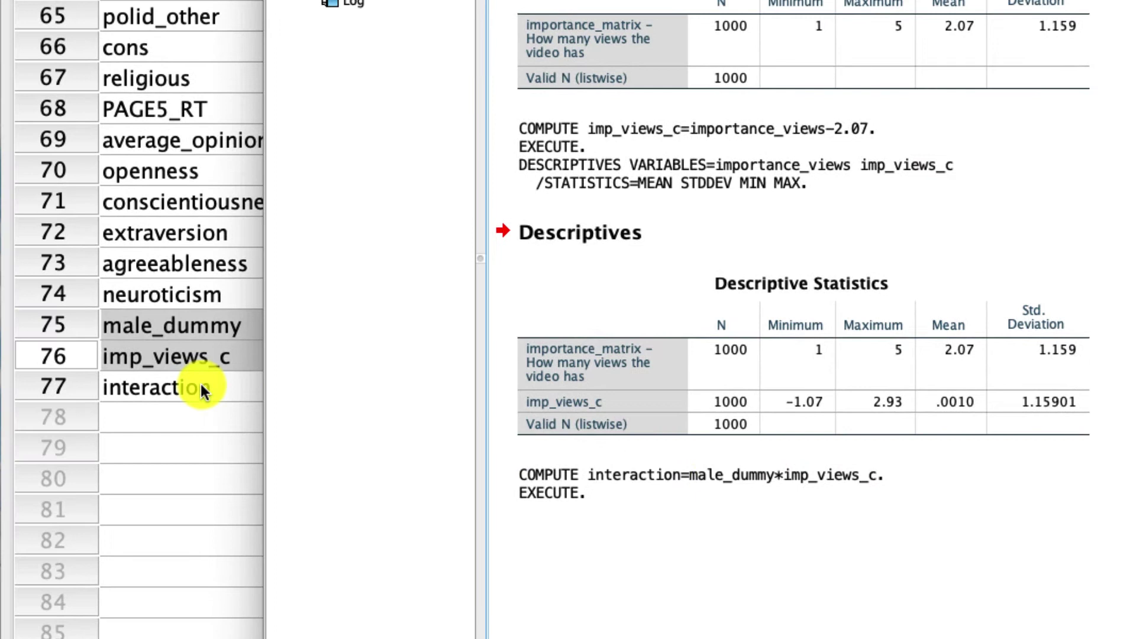
In Variable View, highlight male_dummy, imp_views_c, interaction and the outcome average_opinion
{"action": "left_click", "coordinate": [201, 385]}
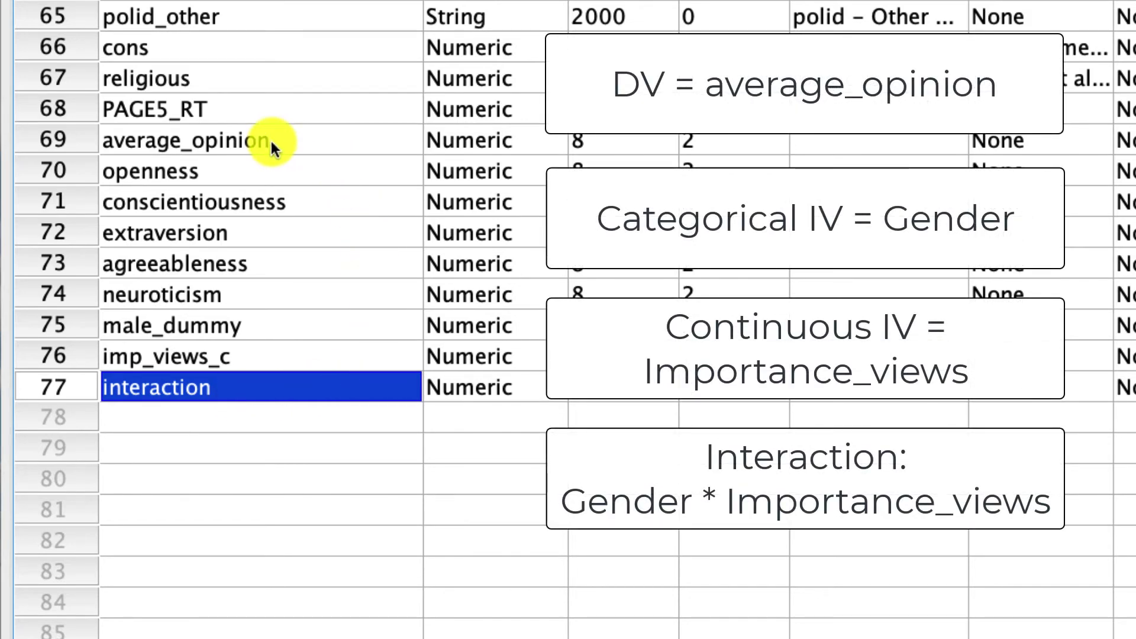
{"action": "left_click_drag", "start_coordinate": [253, 324], "coordinate": [254, 350]}
{"action": "left_click", "coordinate": [267, 392]}
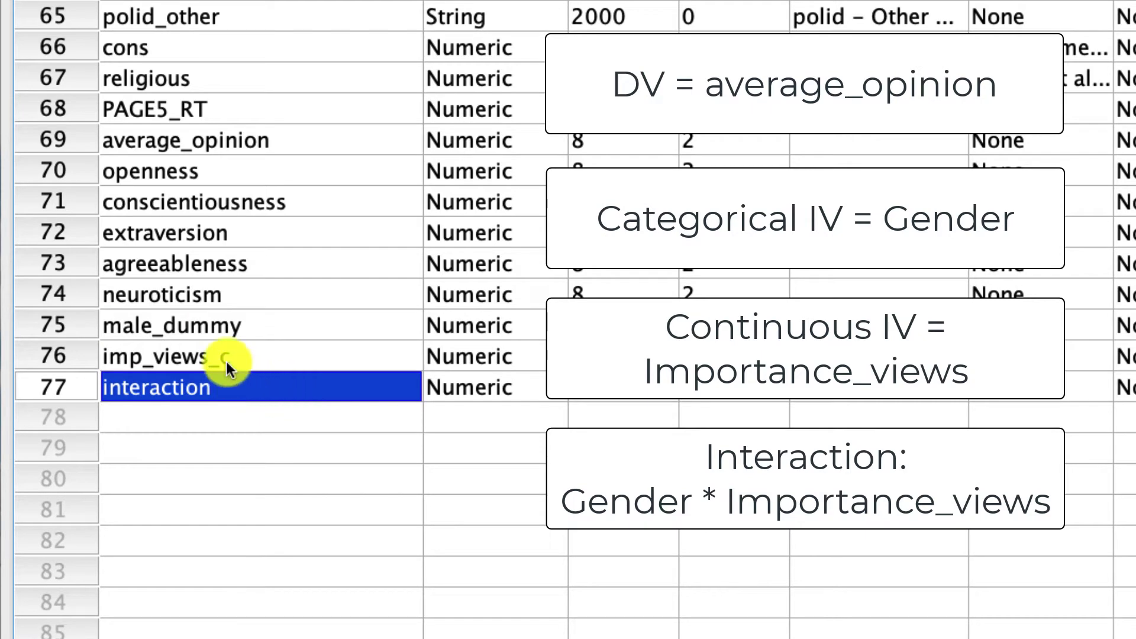
{"action": "left_click_drag", "start_coordinate": [226, 361], "coordinate": [232, 329]}
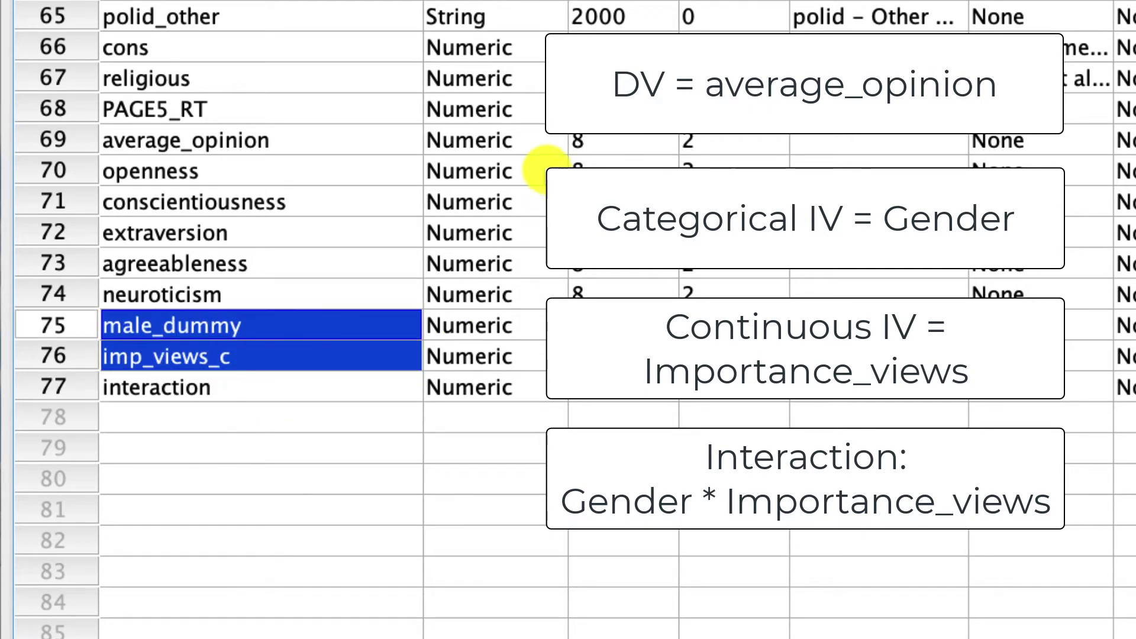
{"action": "left_click", "coordinate": [346, 137]}
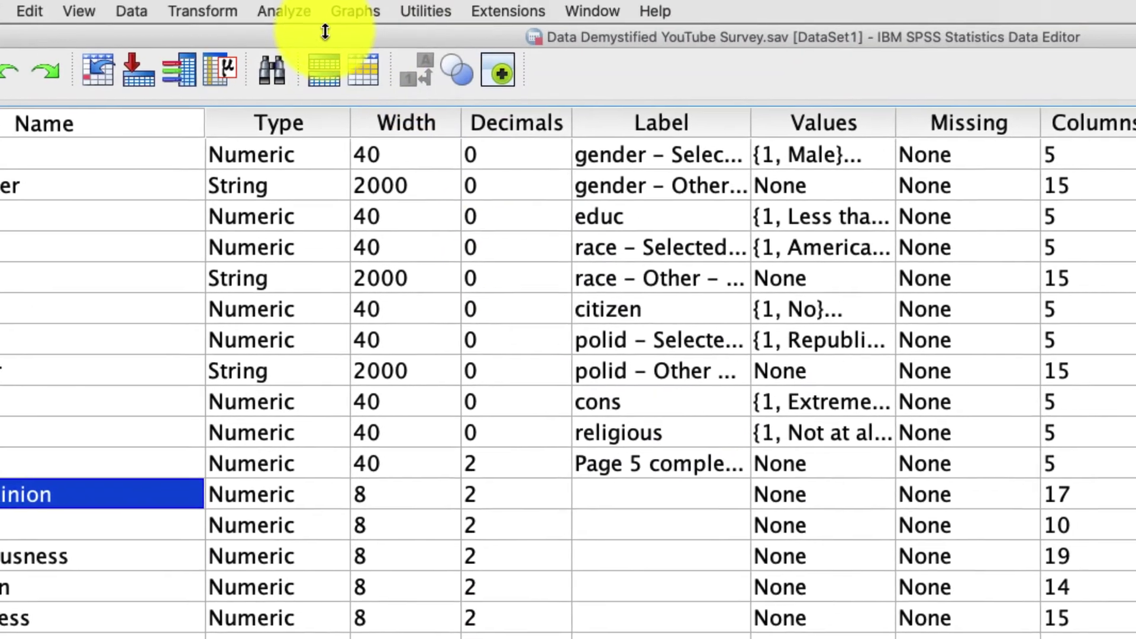
Set up Linear Regression with average_opinion dependent and male_dummy, imp_views_c, interaction as independents
{"action": "left_click", "coordinate": [286, 11]}
{"action": "mouse_move", "coordinate": [363, 195]}
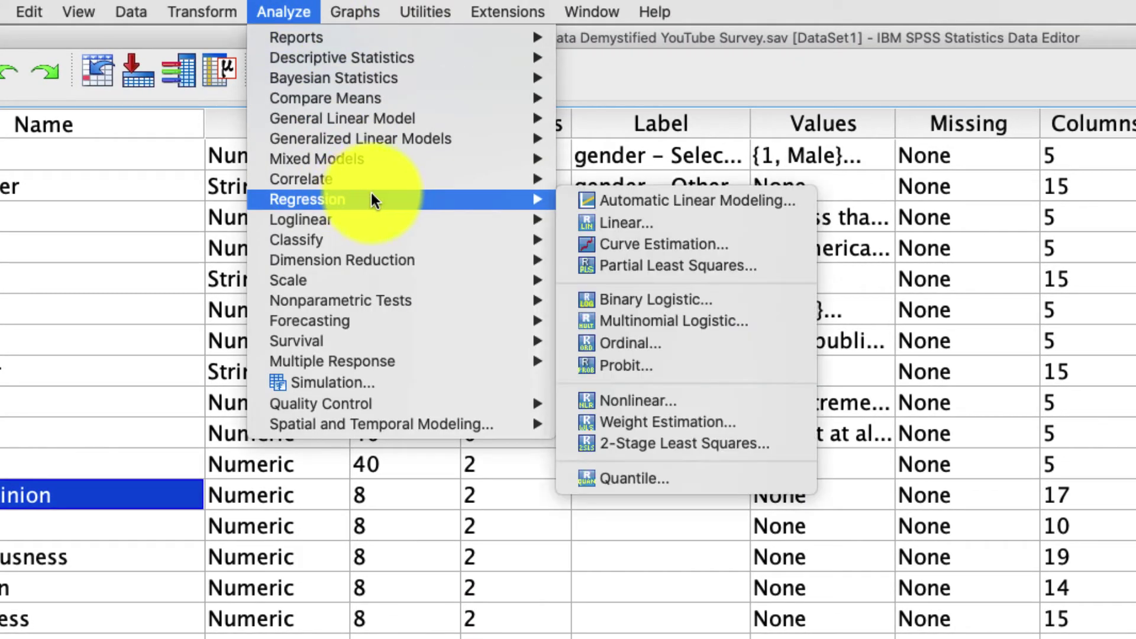
{"action": "left_click", "coordinate": [615, 223]}
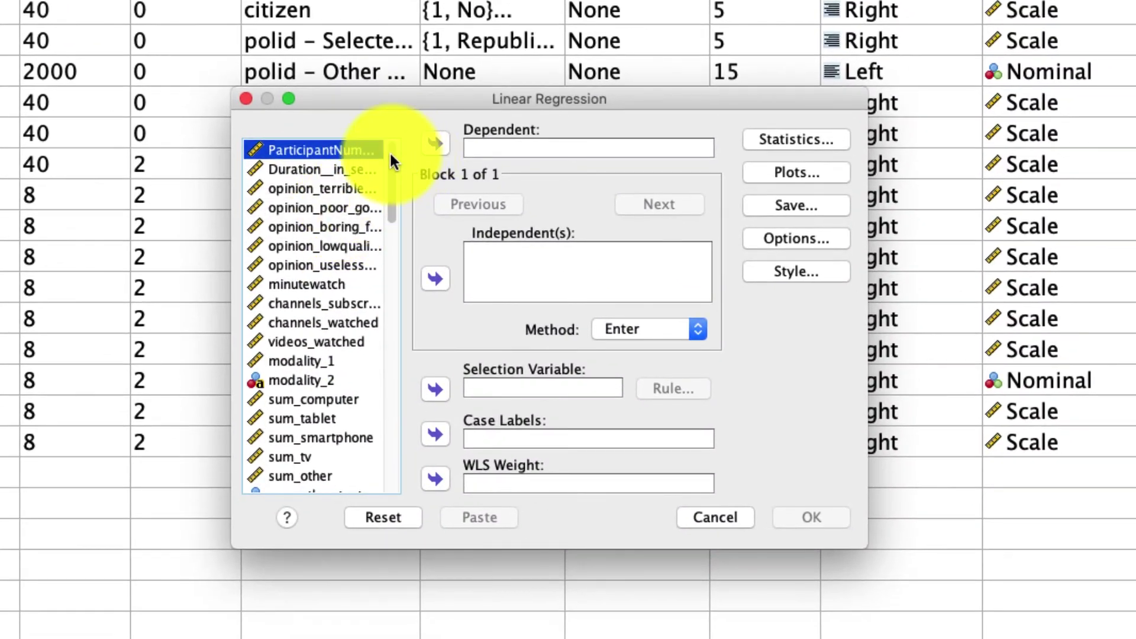
{"action": "left_click_drag", "start_coordinate": [391, 159], "coordinate": [382, 473]}
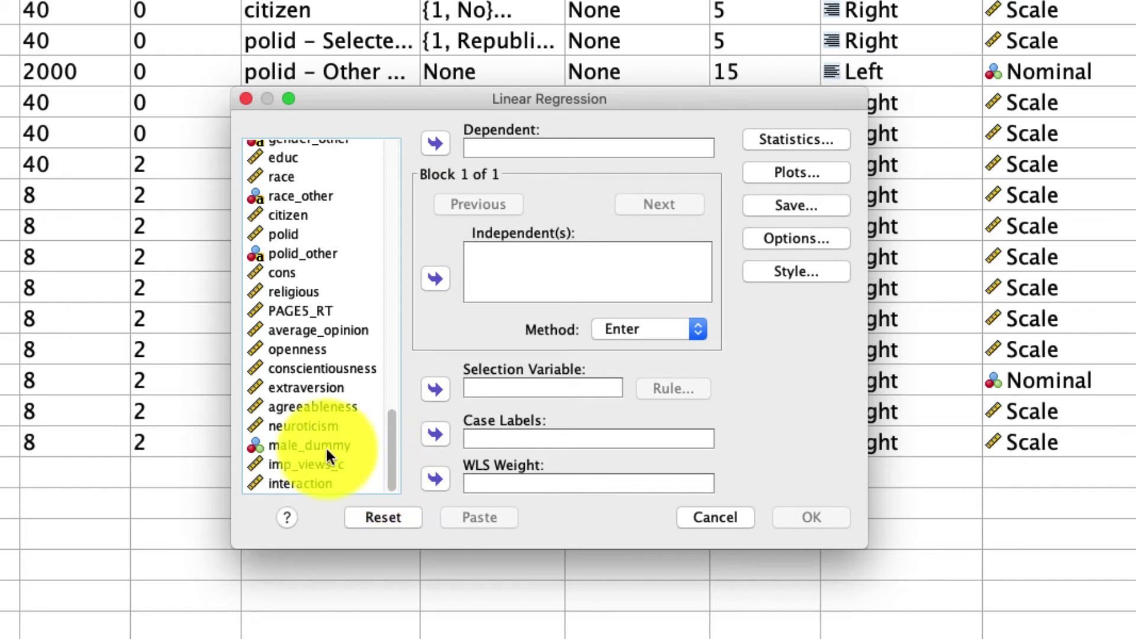
{"action": "left_click", "coordinate": [314, 331]}
{"action": "left_click", "coordinate": [440, 142]}
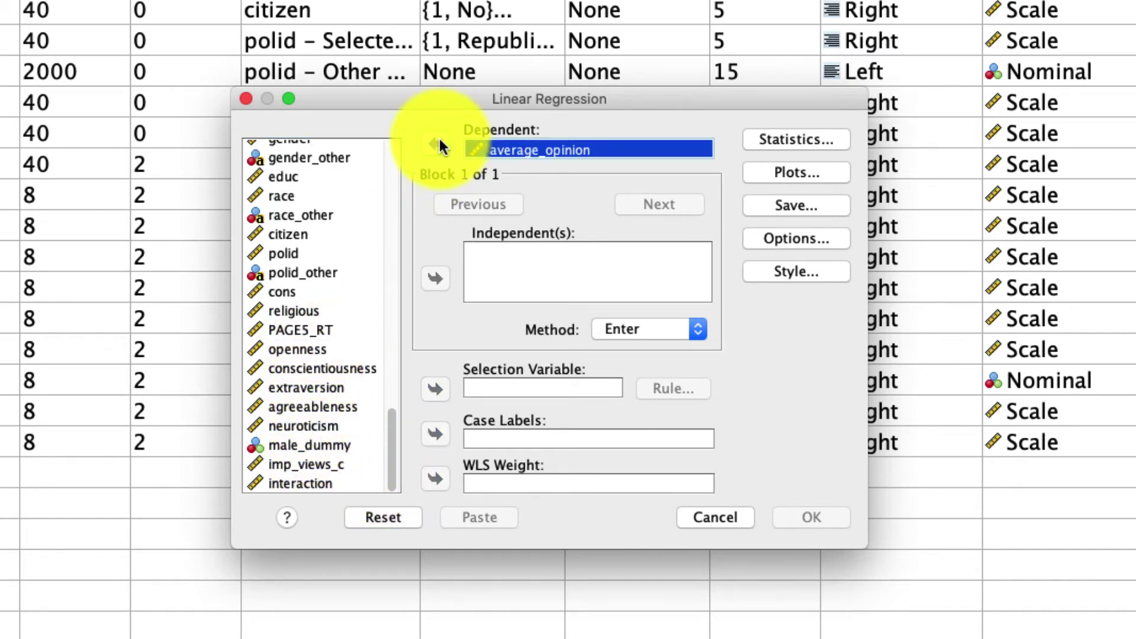
{"action": "left_click", "coordinate": [345, 446]}
{"action": "left_click", "coordinate": [350, 466], "text": "shift"}
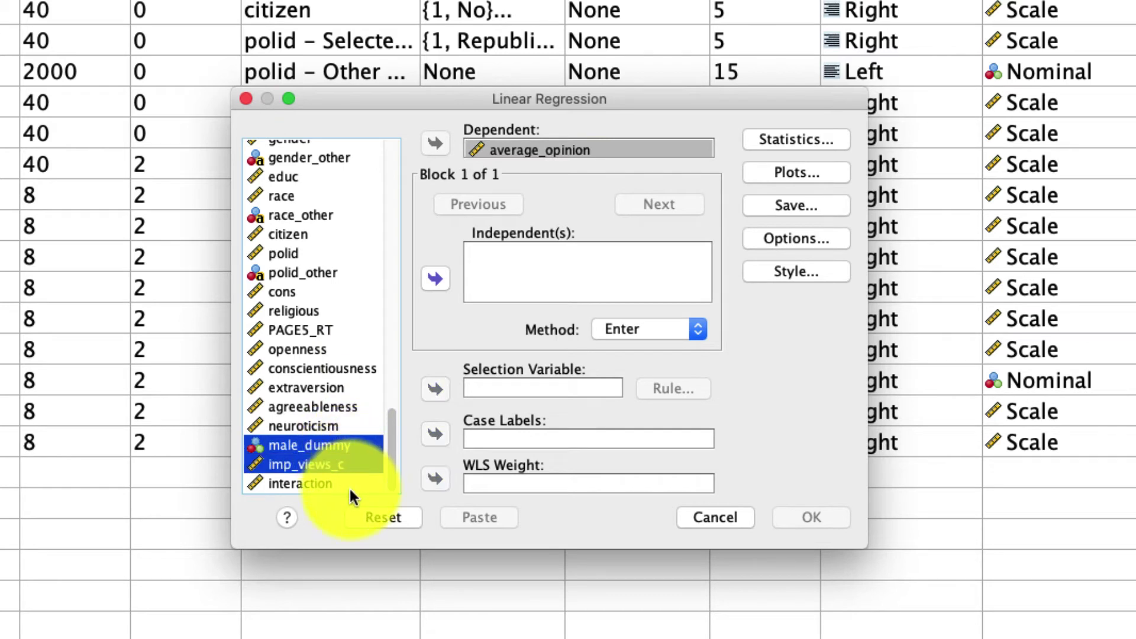
{"action": "left_click", "coordinate": [348, 484], "text": "shift"}
{"action": "left_click", "coordinate": [434, 278]}
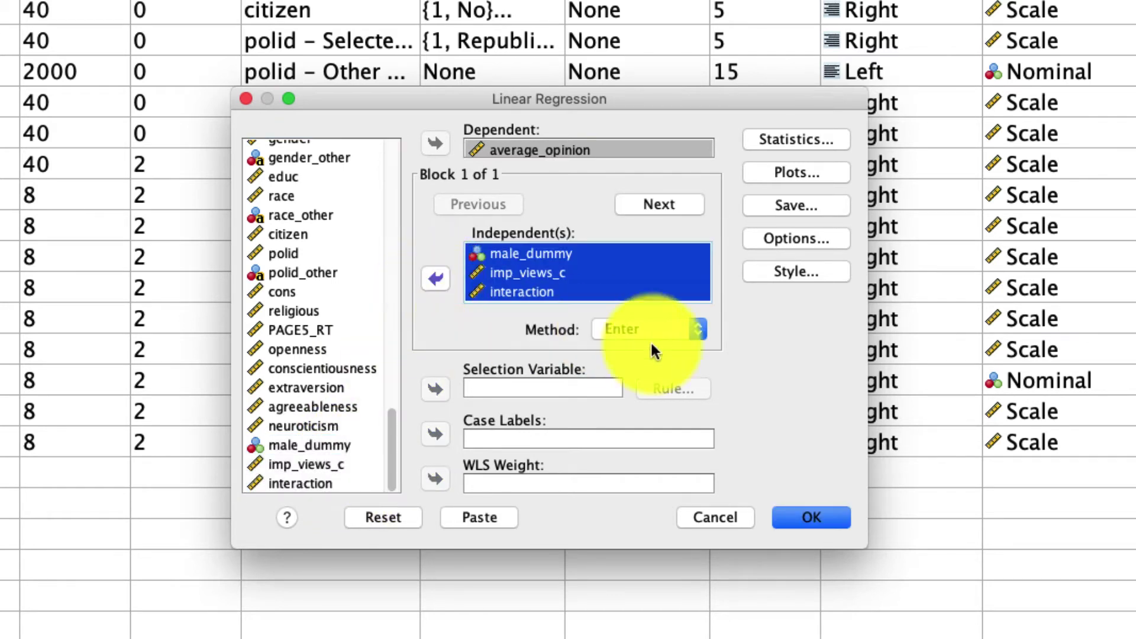
Request confidence intervals for the regression coefficients
{"action": "left_click", "coordinate": [800, 137]}
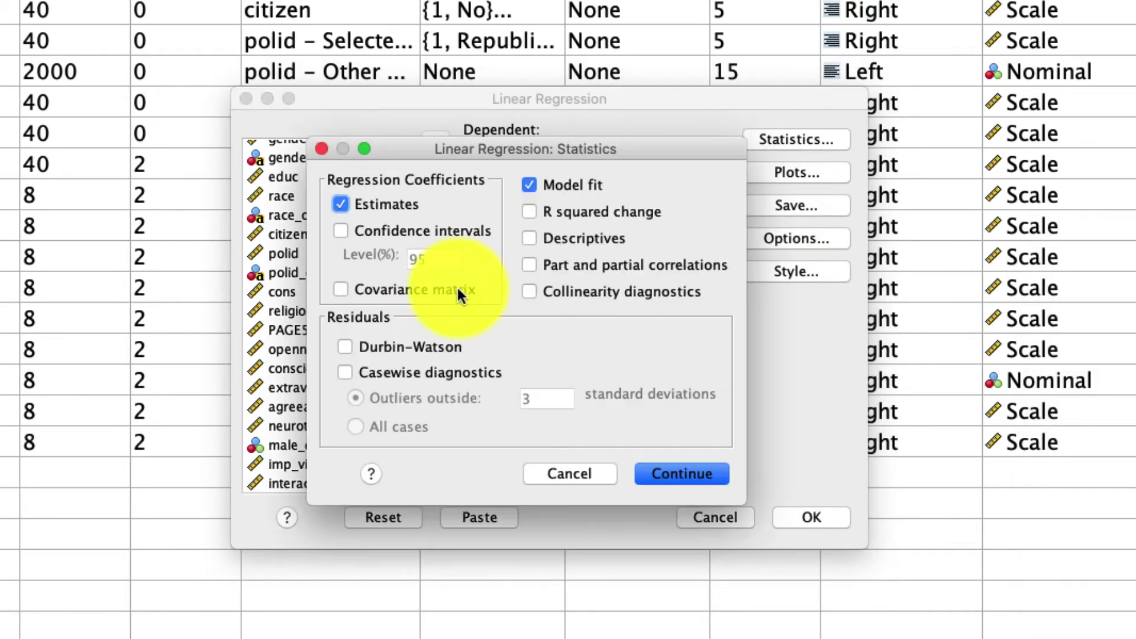
{"action": "left_click", "coordinate": [392, 233]}
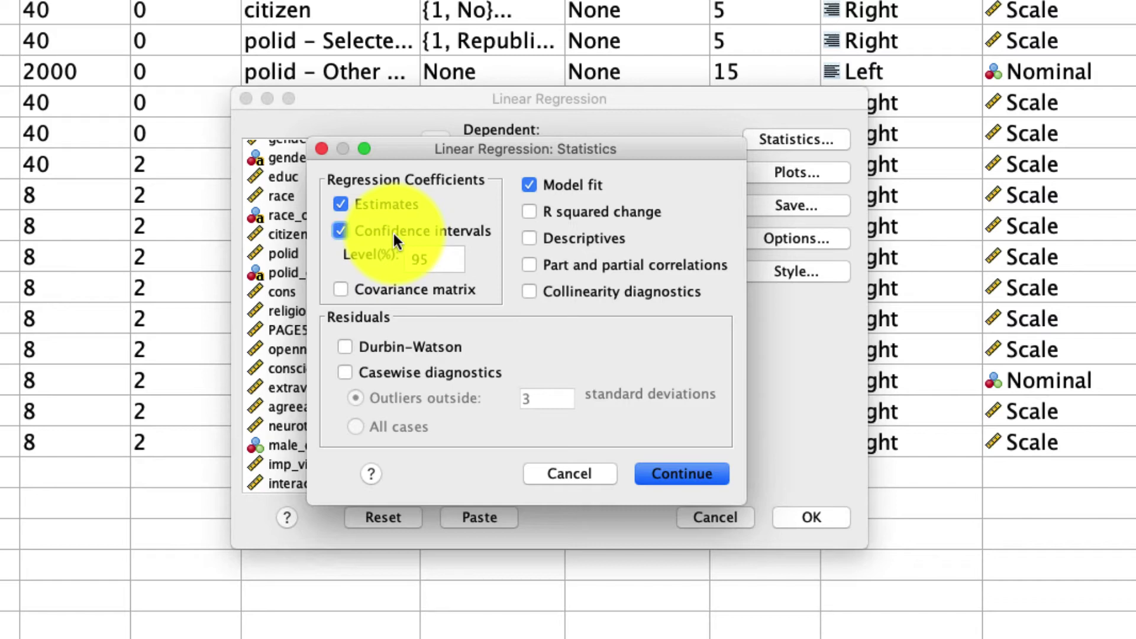
{"action": "left_click", "coordinate": [648, 471]}
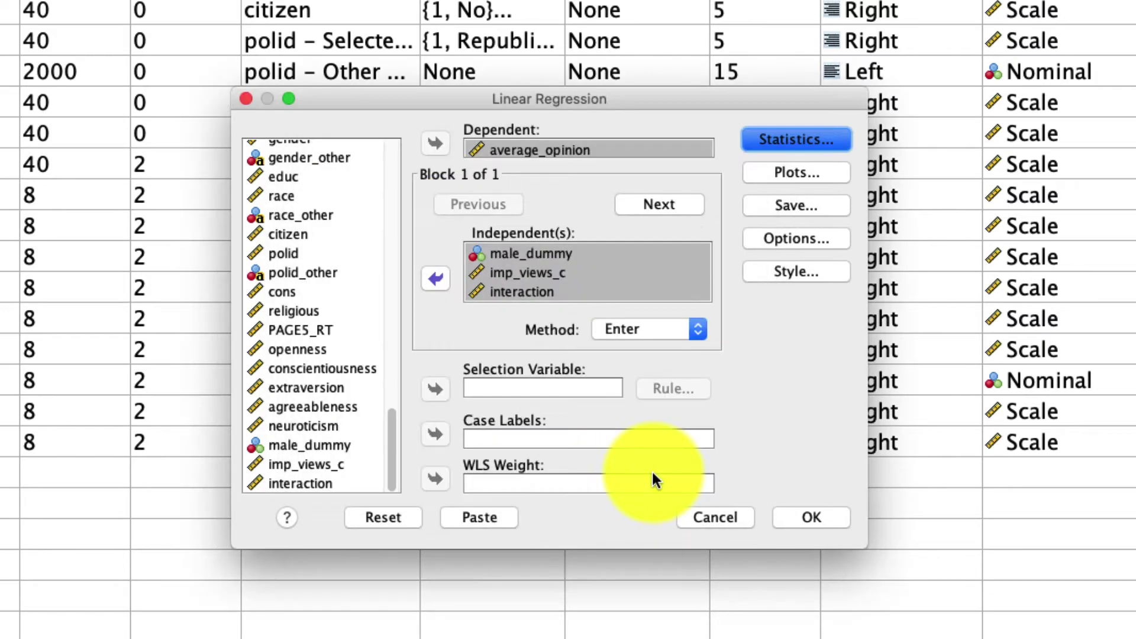
Add a residual histogram, normal probability plot, and *ZRESID vs *ZPRED scatterplot
{"action": "left_click", "coordinate": [779, 171]}
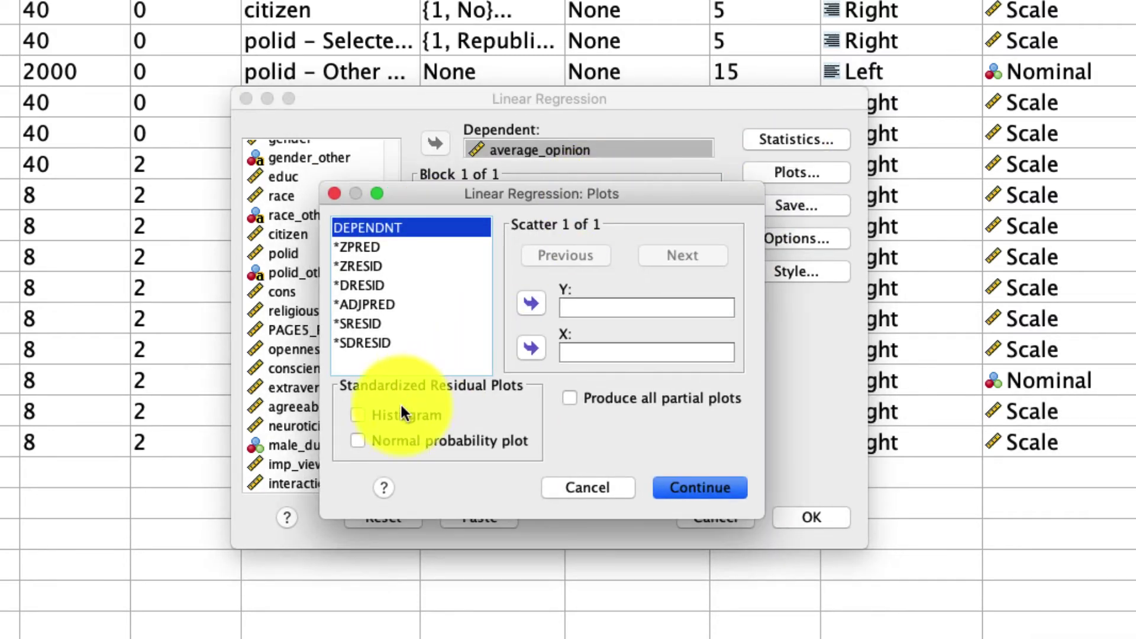
{"action": "left_click", "coordinate": [403, 414]}
{"action": "left_click", "coordinate": [435, 446]}
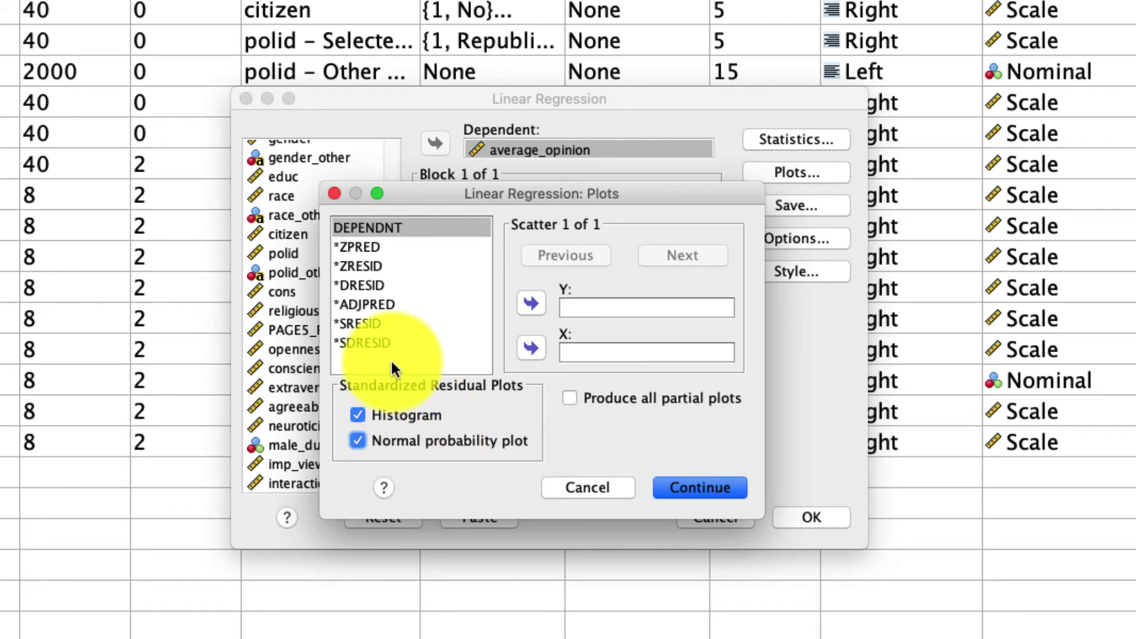
{"action": "left_click", "coordinate": [360, 266]}
{"action": "left_click", "coordinate": [360, 266]}
{"action": "left_click", "coordinate": [522, 308]}
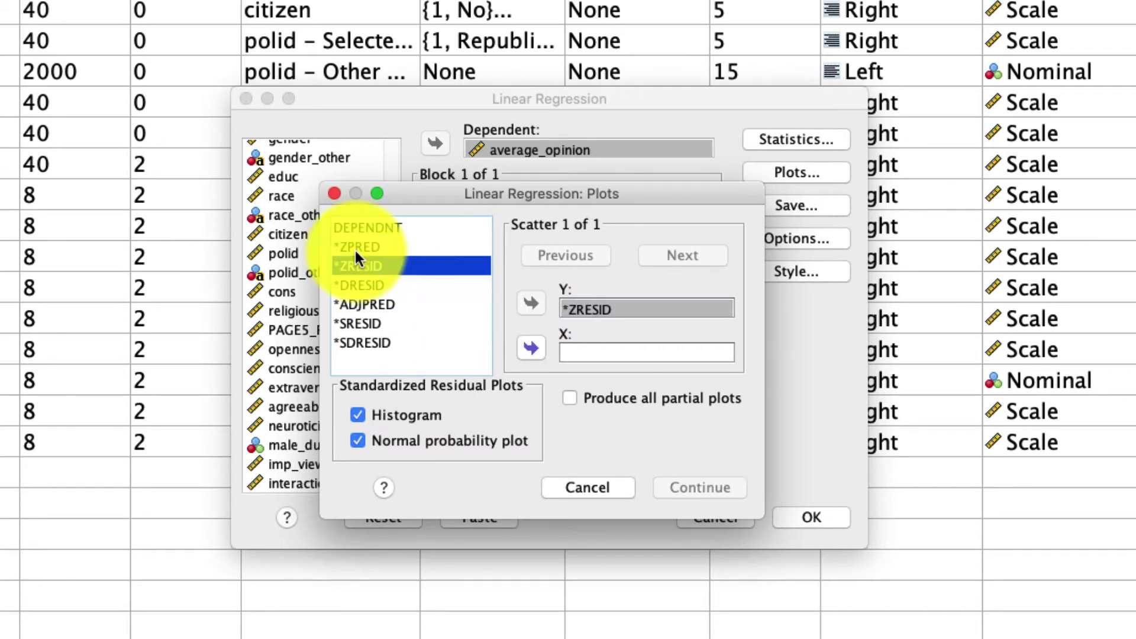
{"action": "left_click", "coordinate": [355, 250]}
{"action": "left_click", "coordinate": [531, 346]}
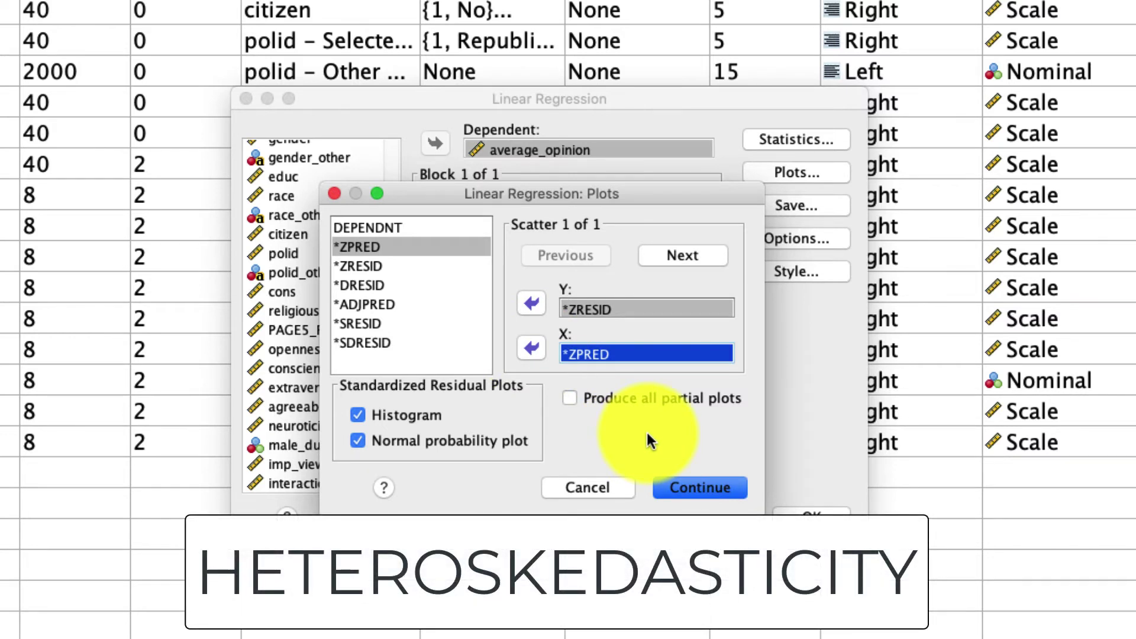
{"action": "left_click", "coordinate": [690, 481]}
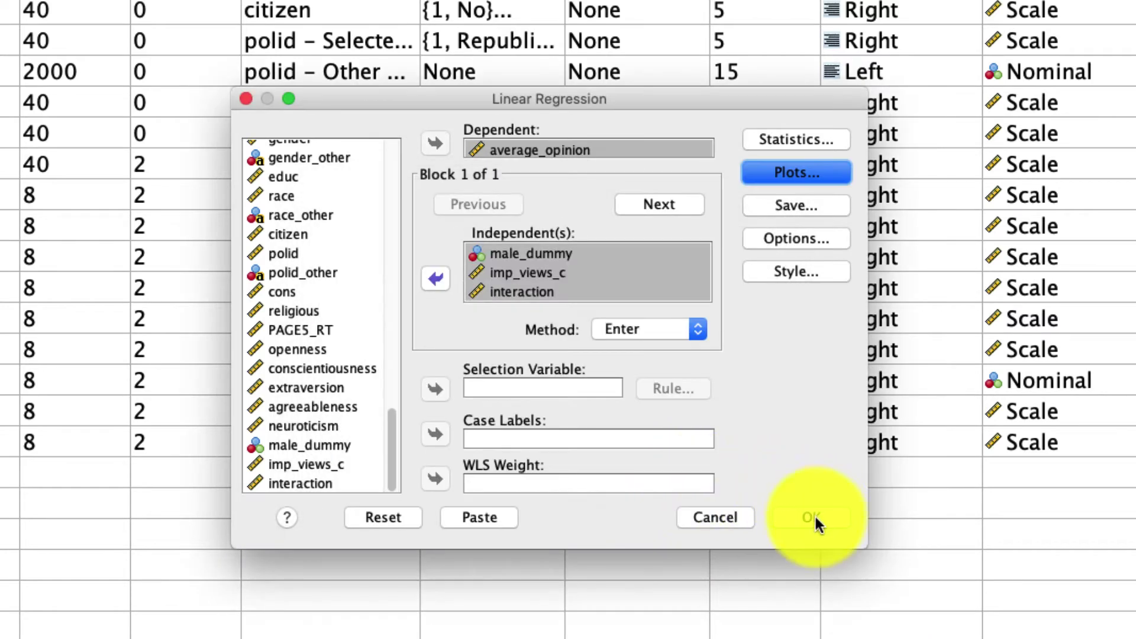
{"action": "left_click", "coordinate": [815, 518]}
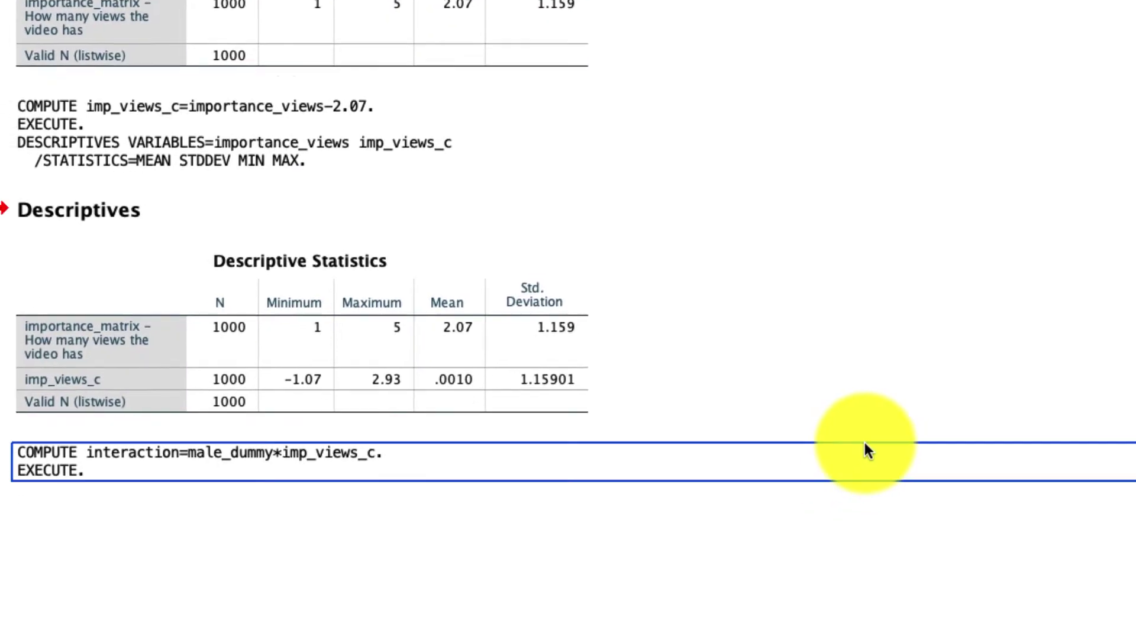
{"action": "left_click", "coordinate": [567, 226]}
{"action": "left_click", "coordinate": [311, 141]}
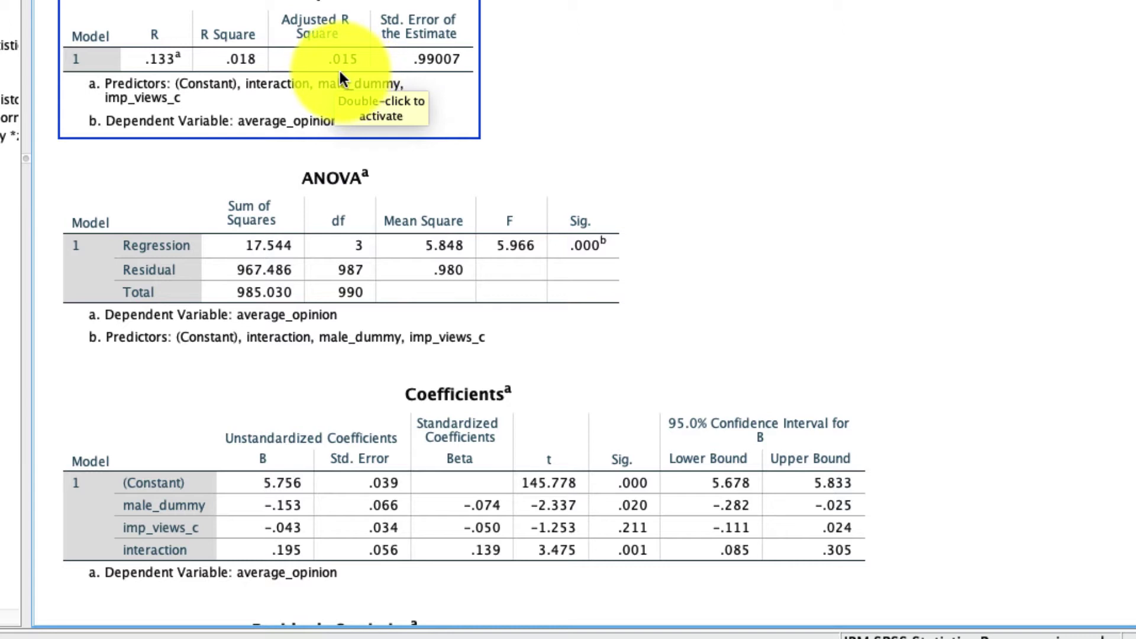
{"action": "left_click", "coordinate": [296, 179]}
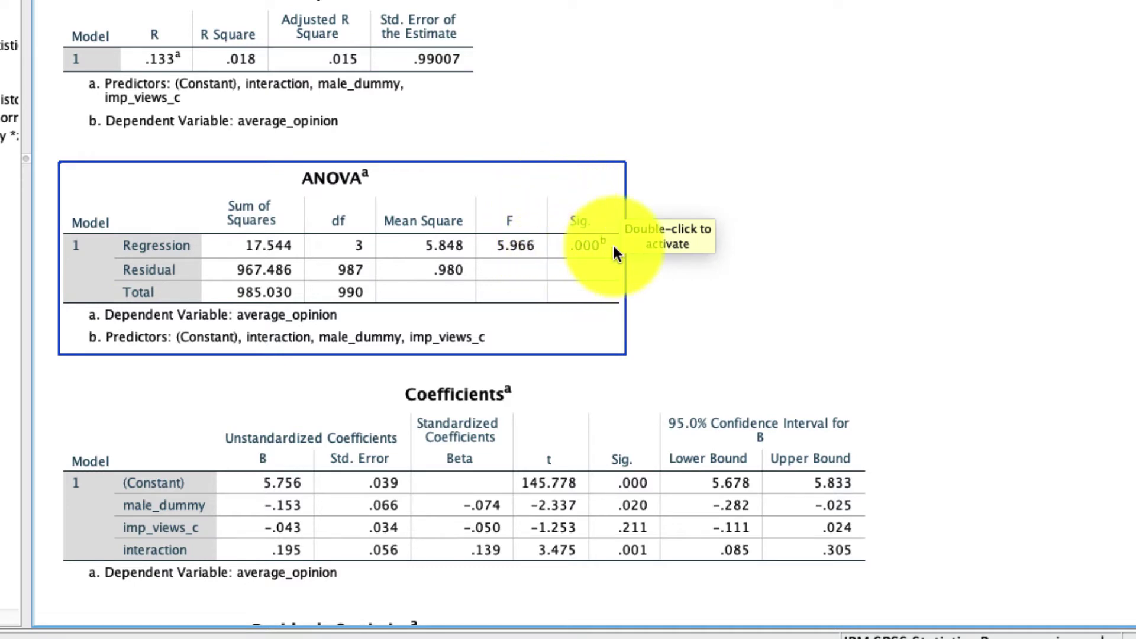
{"action": "left_click", "coordinate": [474, 521]}
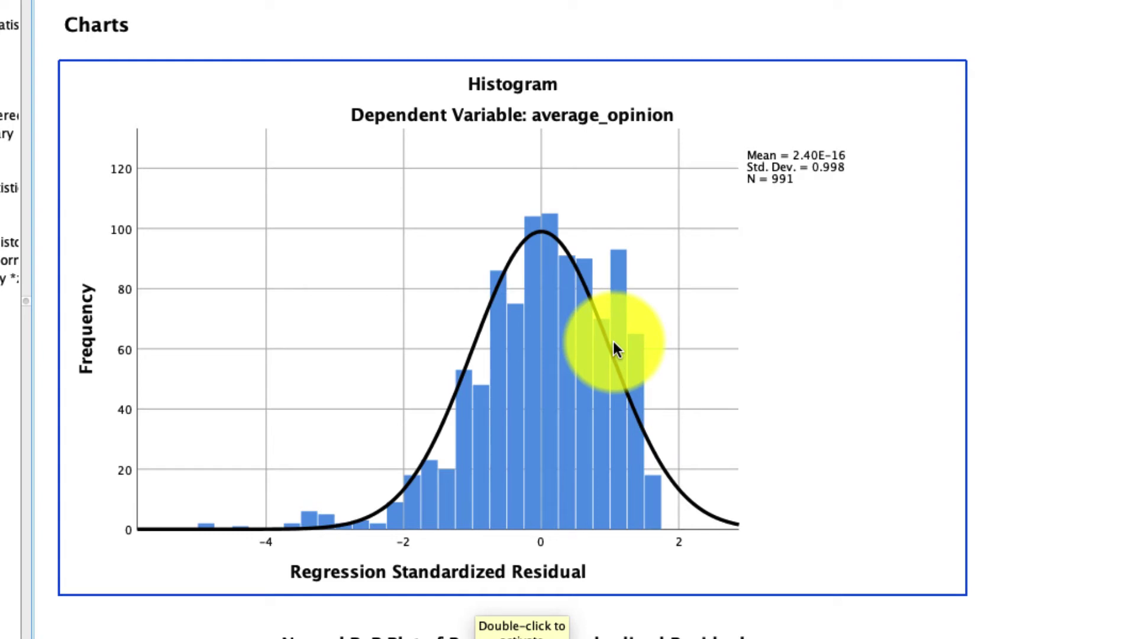
{"action": "scroll", "coordinate": [613, 341], "scroll_direction": "down", "scroll_amount": 10}
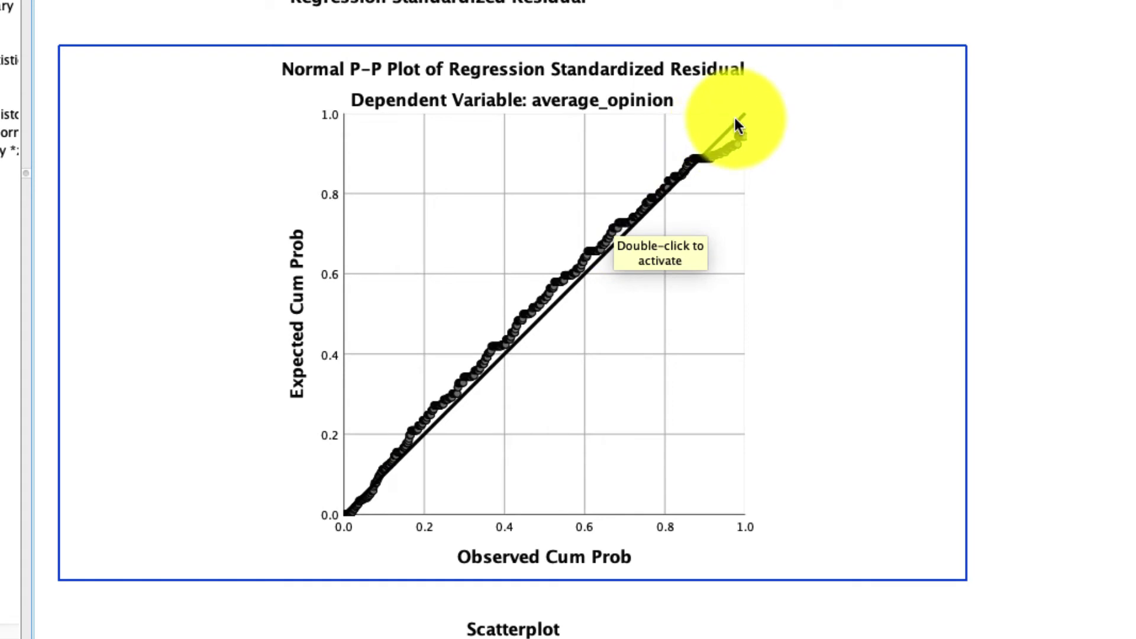
{"action": "scroll", "coordinate": [689, 225], "scroll_direction": "down", "scroll_amount": 10}
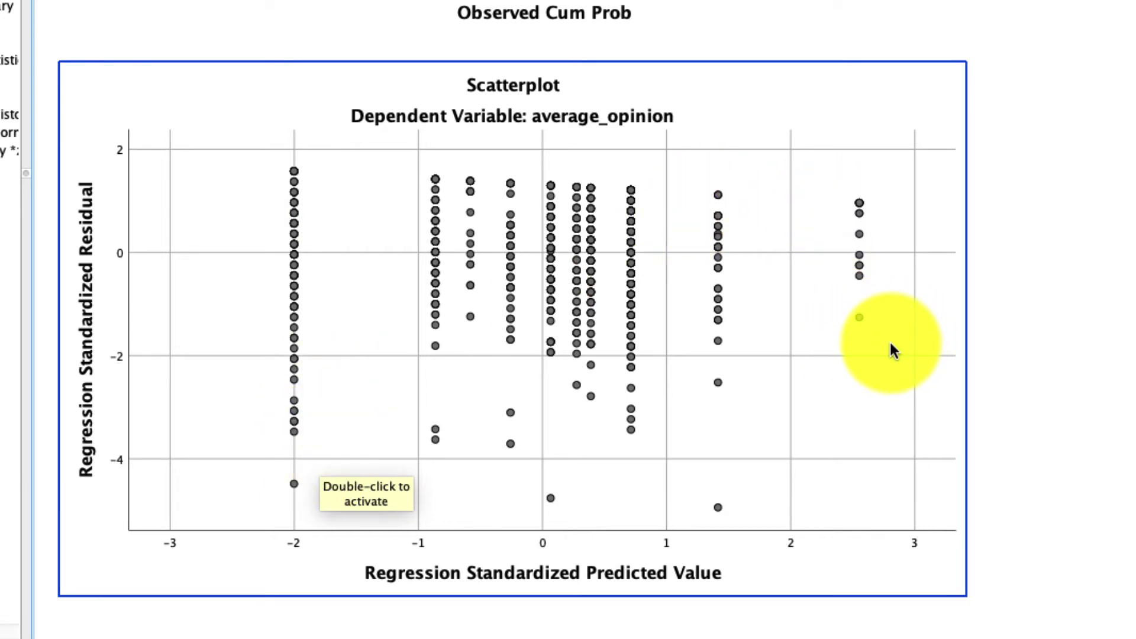
{"action": "scroll", "coordinate": [890, 343], "scroll_direction": "up", "scroll_amount": 10}
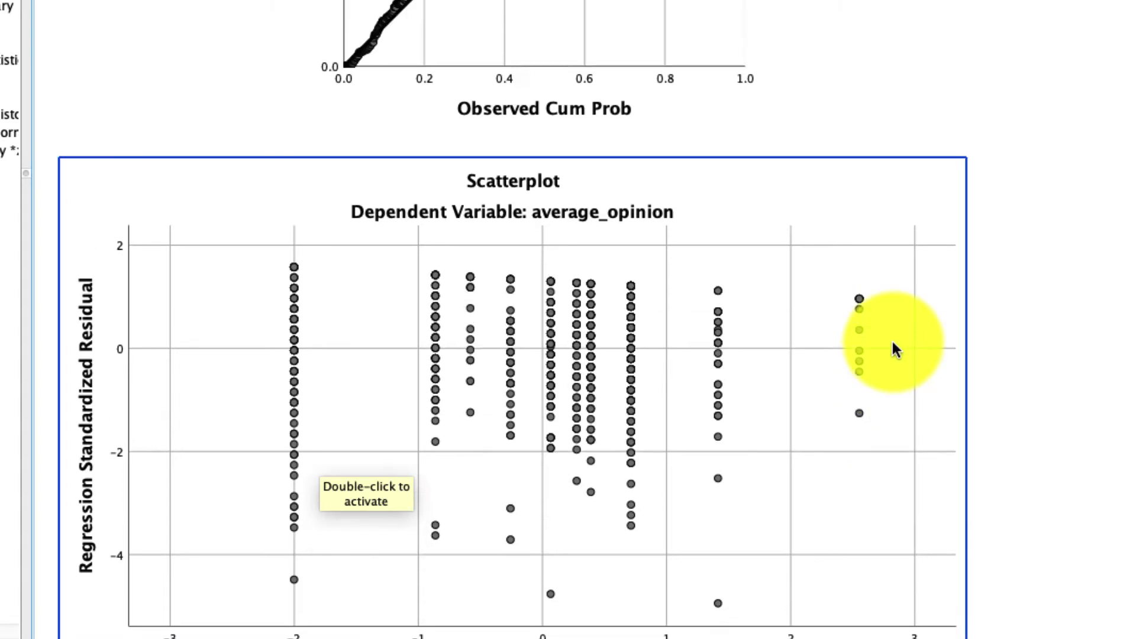
{"action": "scroll", "coordinate": [892, 342], "scroll_direction": "up", "scroll_amount": 20}
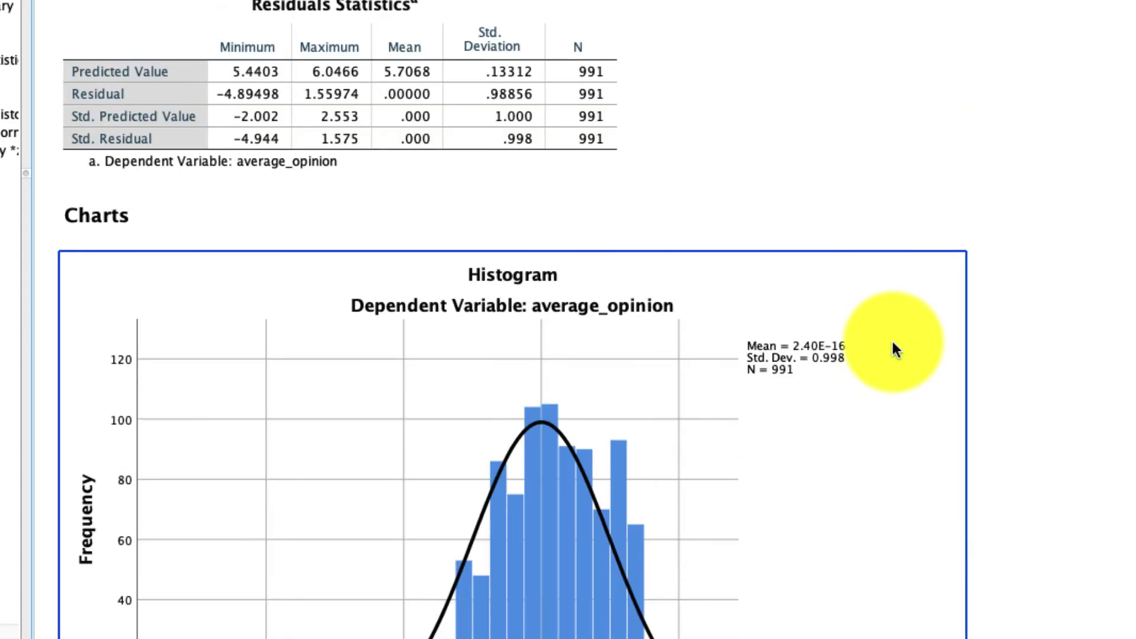
{"action": "left_click", "coordinate": [344, 136]}
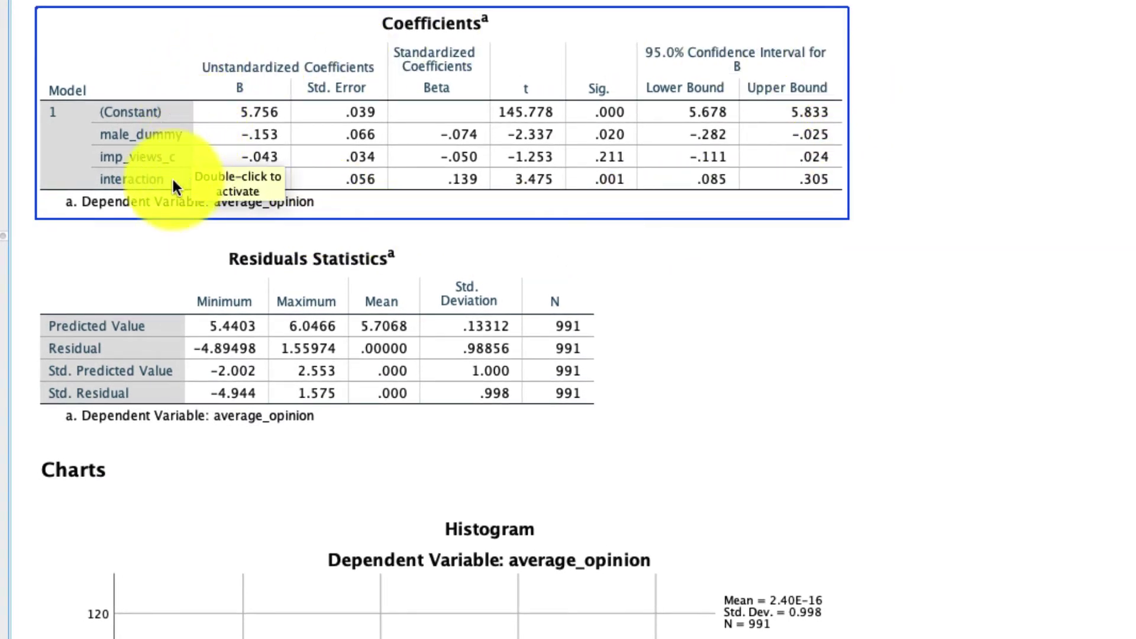
{"action": "left_click", "coordinate": [97, 223]}
{"action": "left_click", "coordinate": [112, 208]}
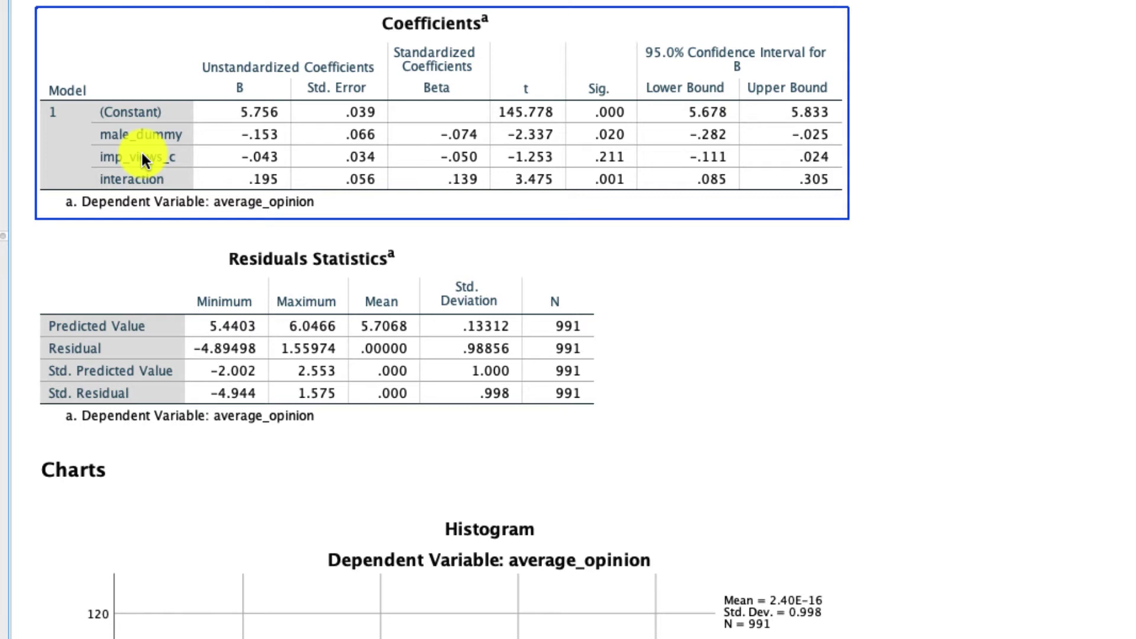
{"action": "left_click", "coordinate": [1027, 208]}
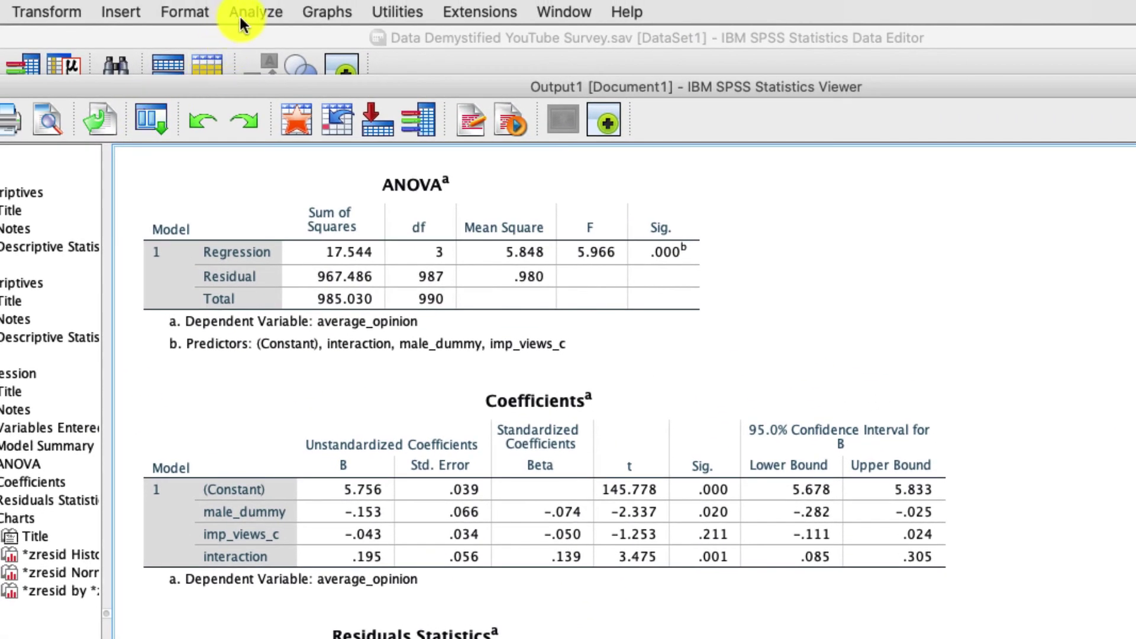
Rerun the linear regression saving unstandardized predicted values, then inspect the new PRE_1 variable
{"action": "left_click", "coordinate": [248, 15]}
{"action": "mouse_move", "coordinate": [335, 199]}
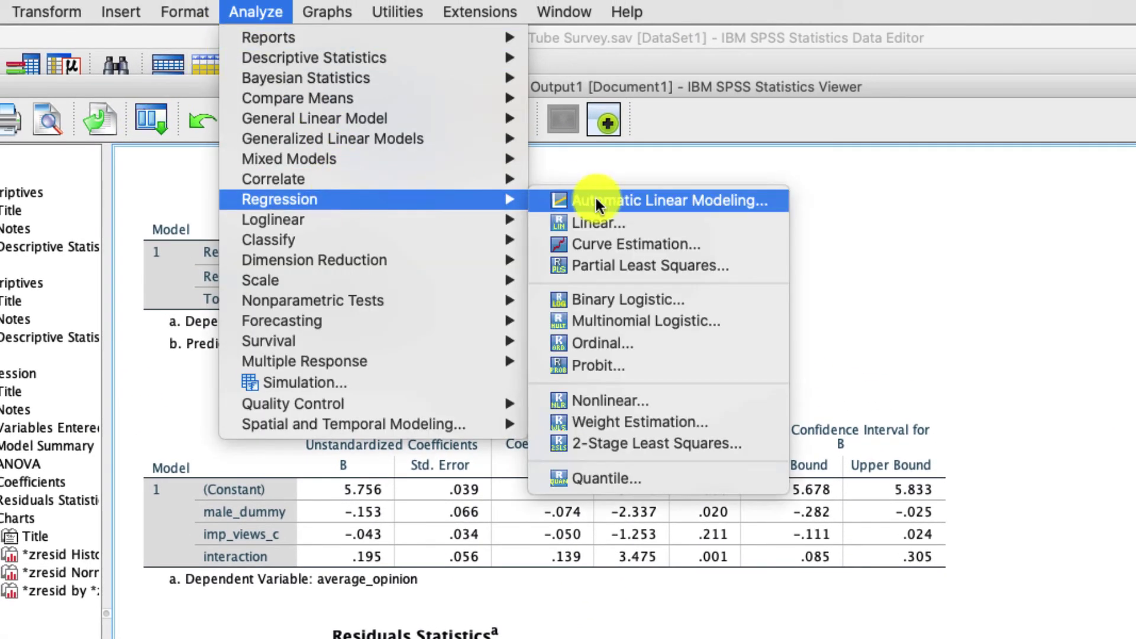
{"action": "left_click", "coordinate": [604, 217]}
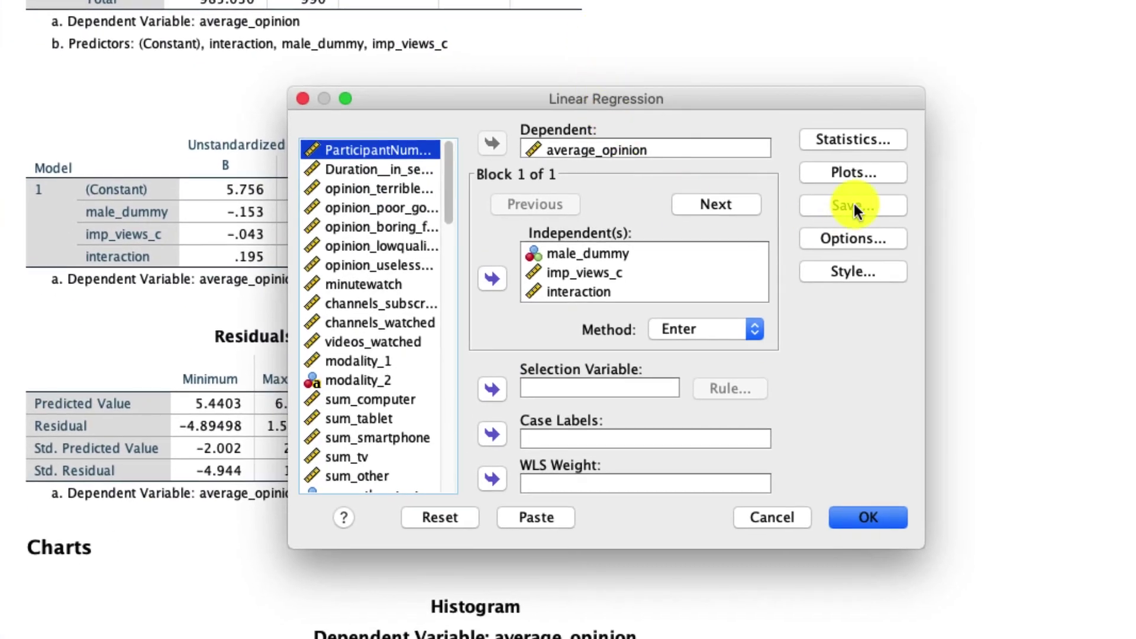
{"action": "left_click", "coordinate": [852, 205]}
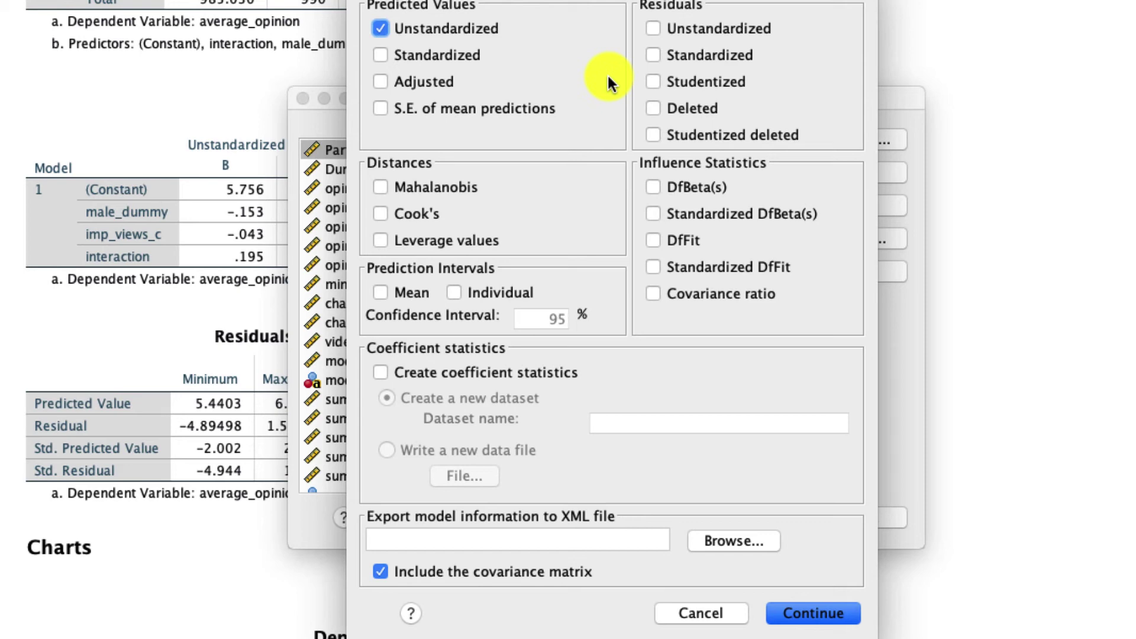
{"action": "left_click", "coordinate": [808, 615]}
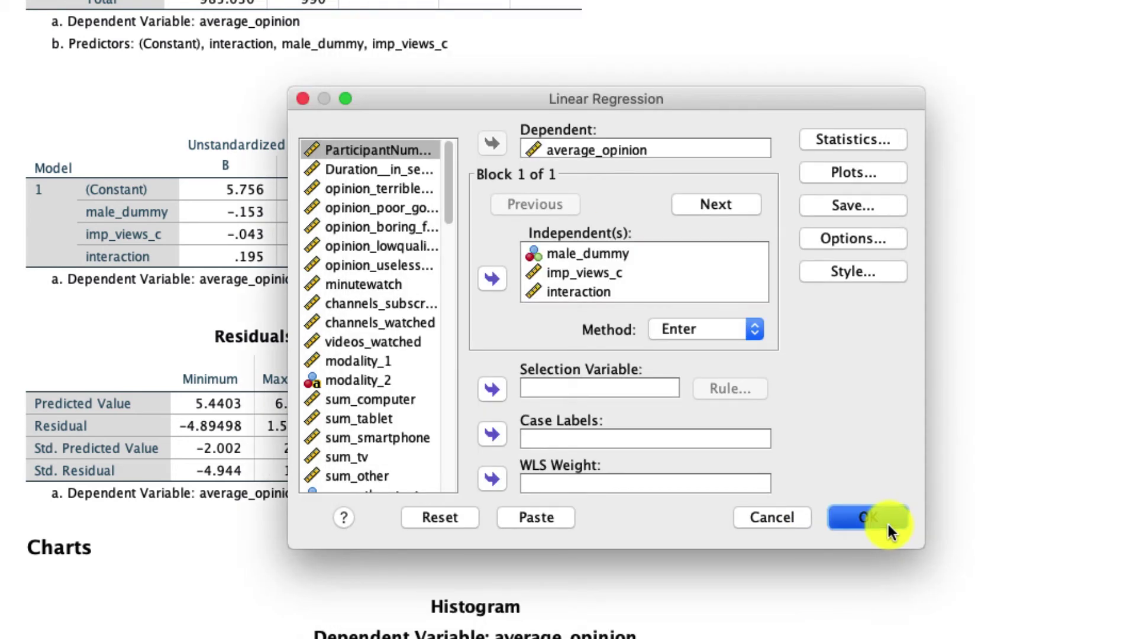
{"action": "left_click", "coordinate": [886, 520]}
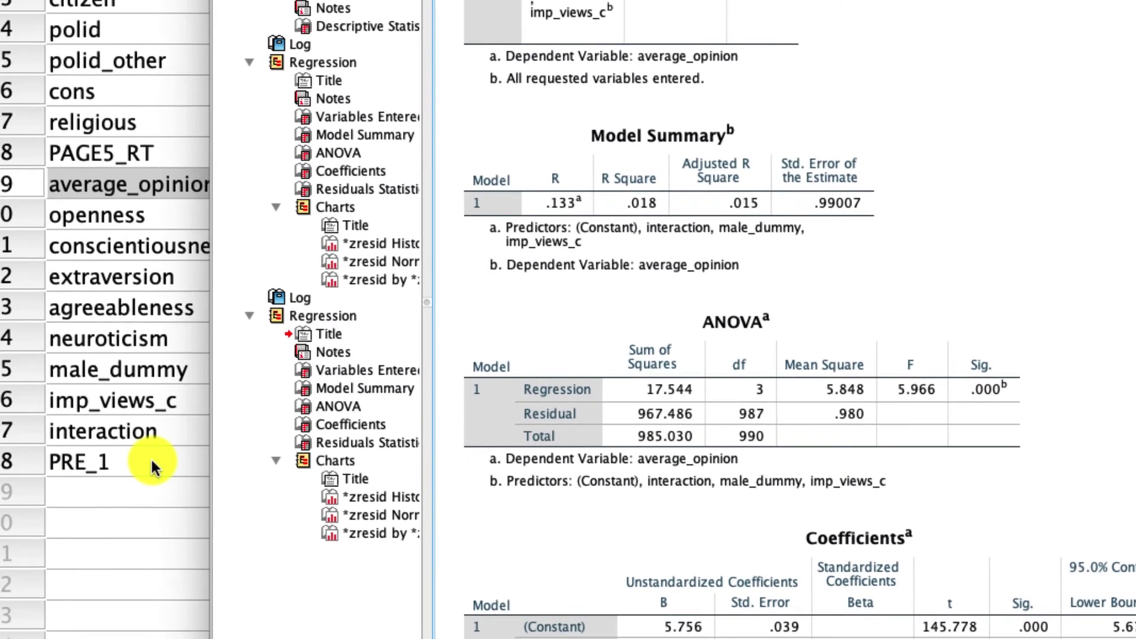
{"action": "left_click", "coordinate": [151, 458]}
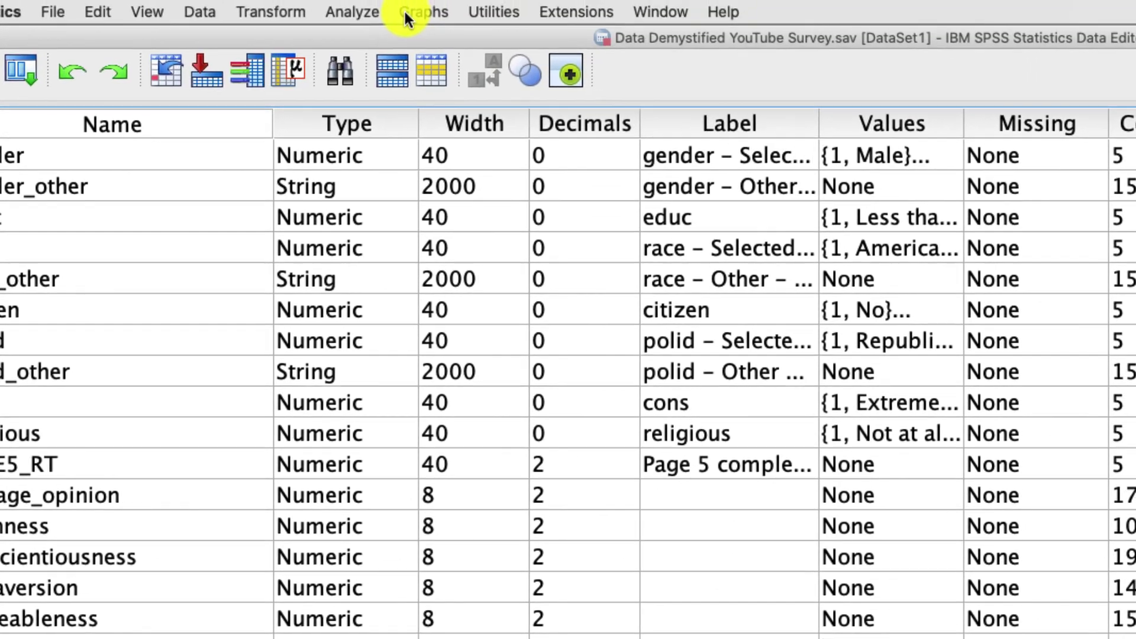
Start a Simple Scatter chart from Graphs > Legacy Dialogs > Scatter/Dot
{"action": "left_click", "coordinate": [423, 12]}
{"action": "mouse_move", "coordinate": [477, 91]}
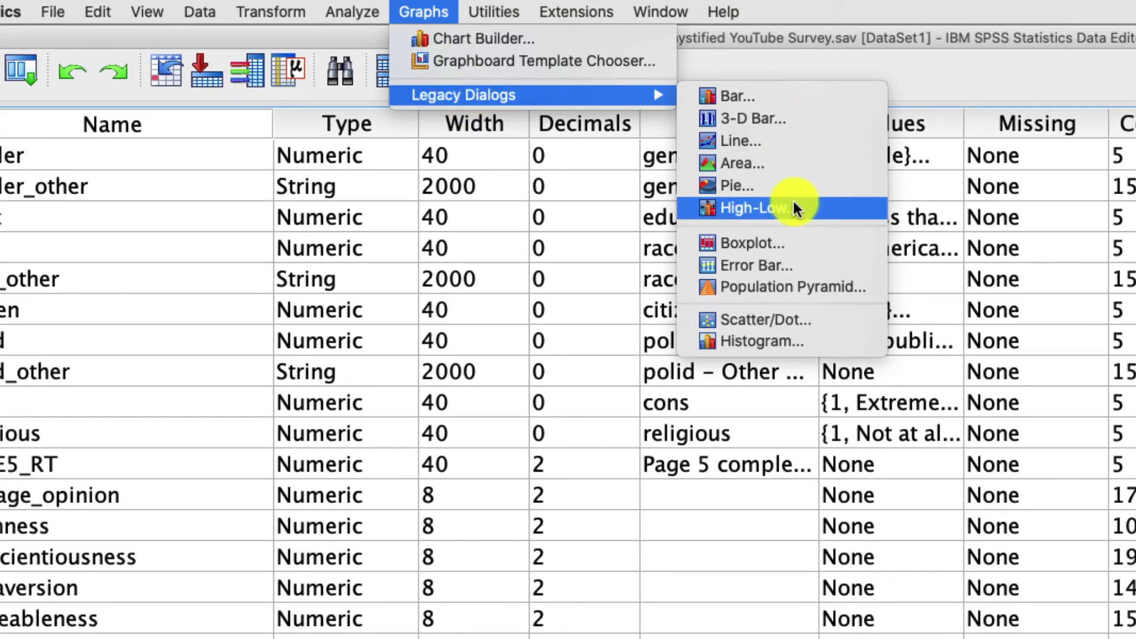
{"action": "left_click", "coordinate": [793, 322]}
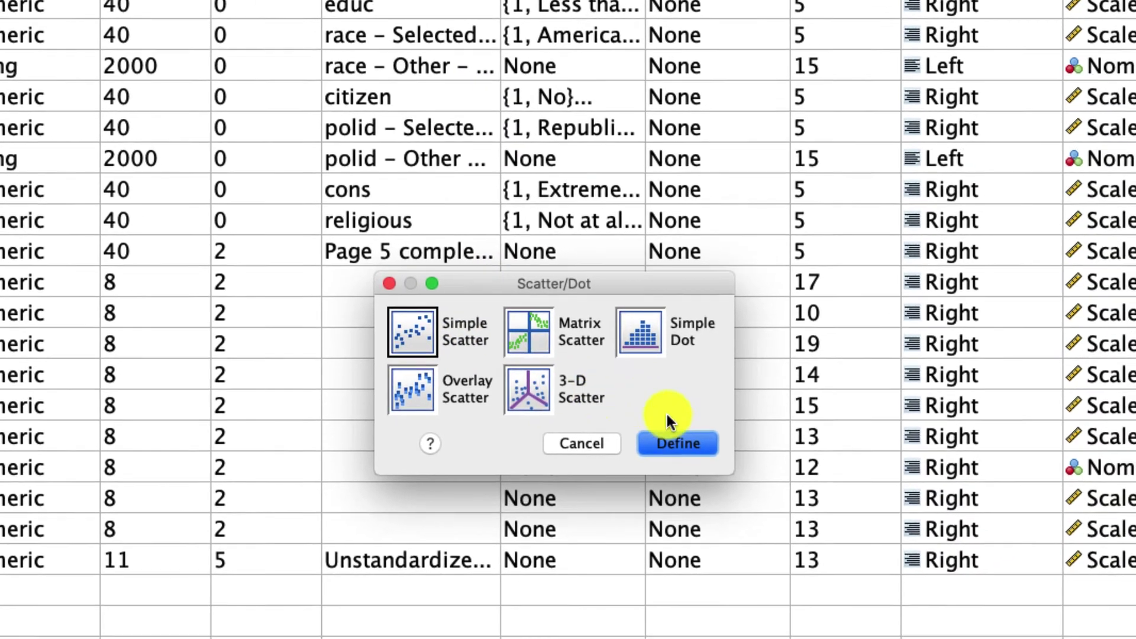
{"action": "left_click", "coordinate": [692, 447]}
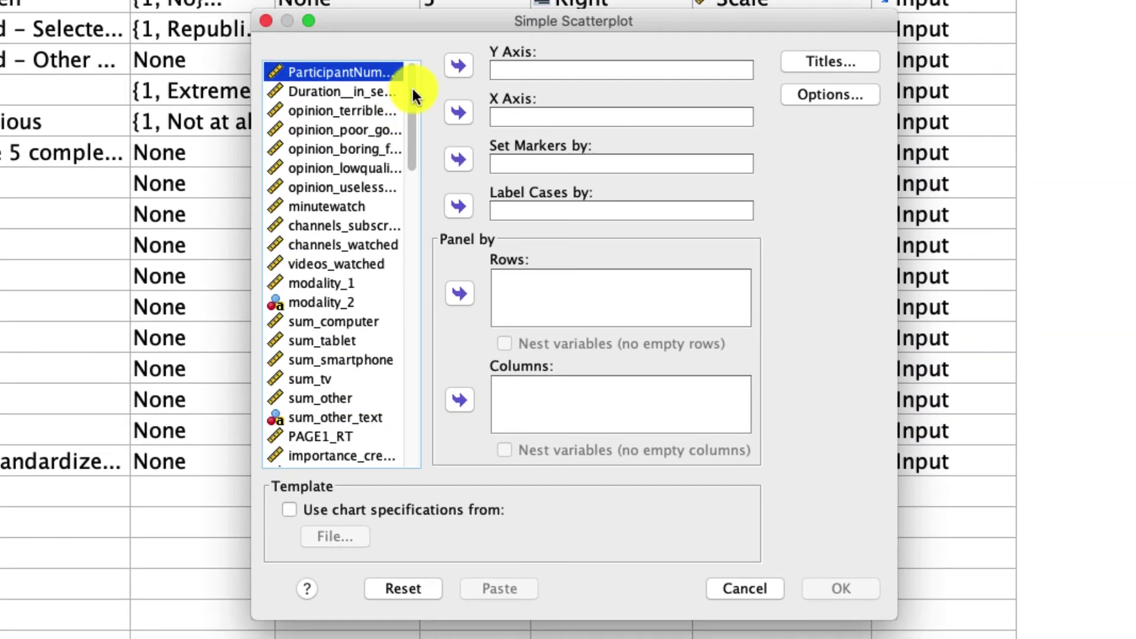
Plot PRE_1 (Y) against imp_views_c (X) with markers set by male_dummy
{"action": "left_click_drag", "start_coordinate": [412, 87], "coordinate": [414, 452]}
{"action": "left_click", "coordinate": [322, 457]}
{"action": "left_click", "coordinate": [457, 67]}
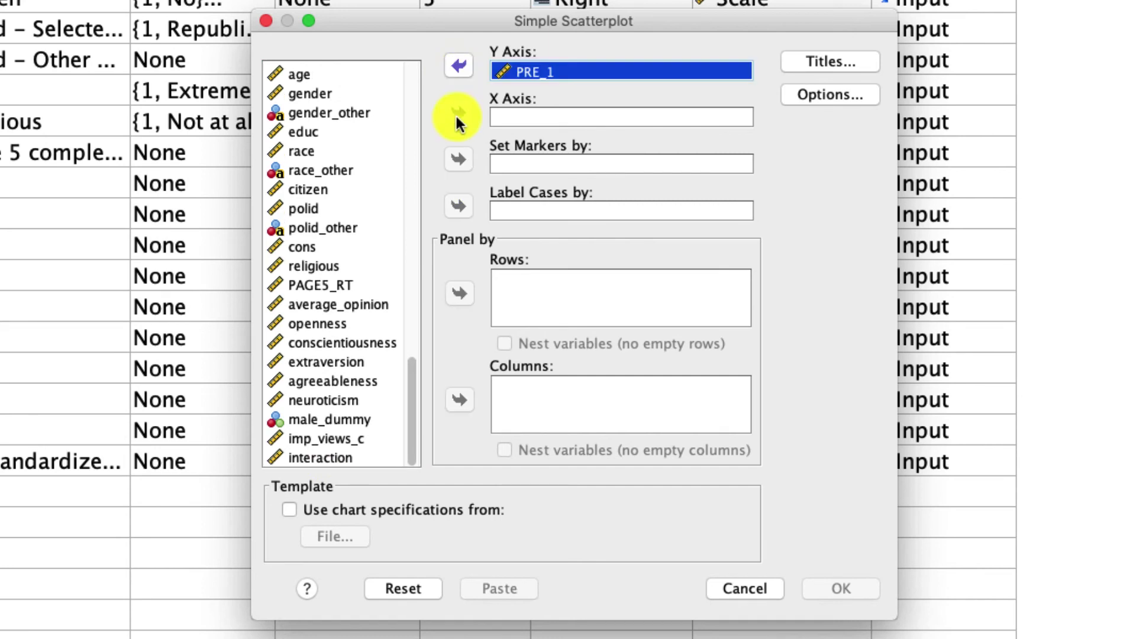
{"action": "left_click", "coordinate": [325, 439]}
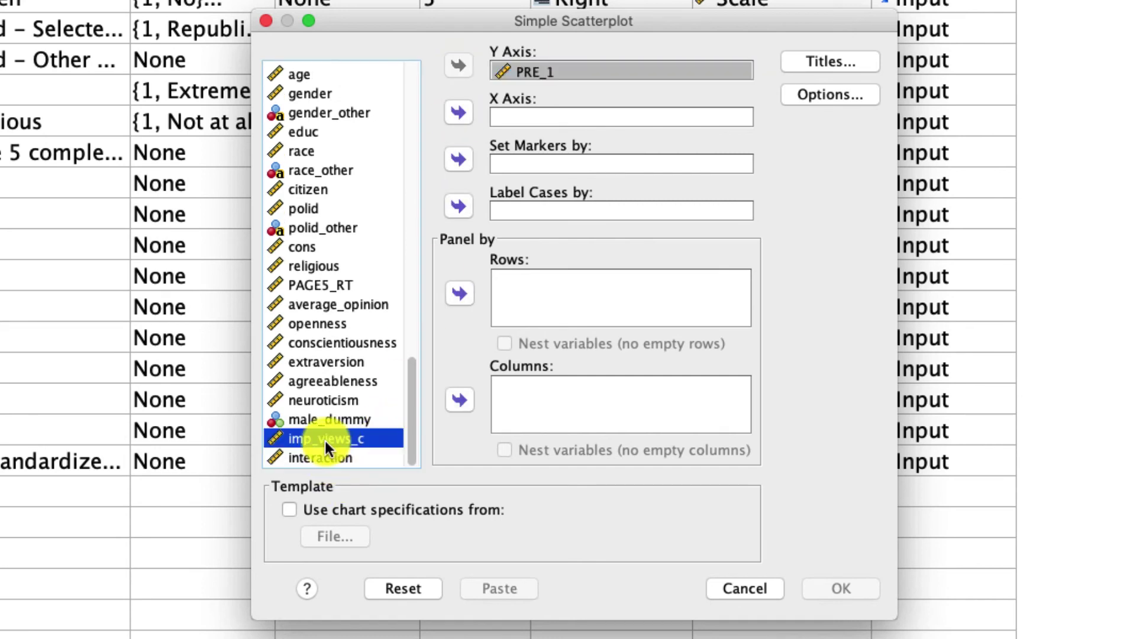
{"action": "left_click", "coordinate": [458, 113]}
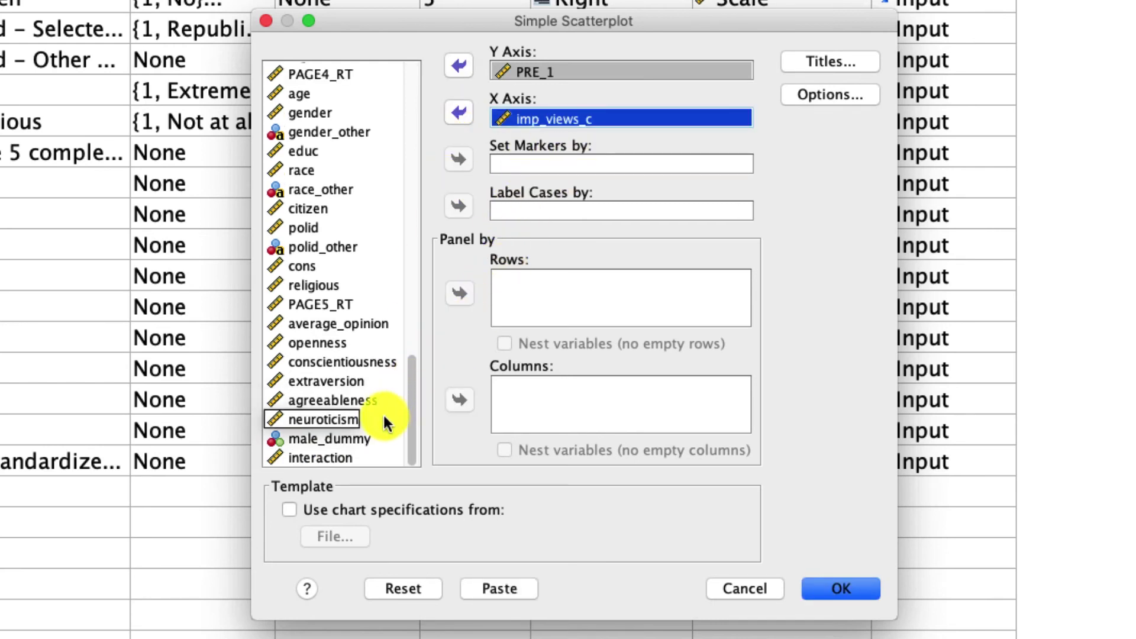
{"action": "left_click", "coordinate": [333, 441]}
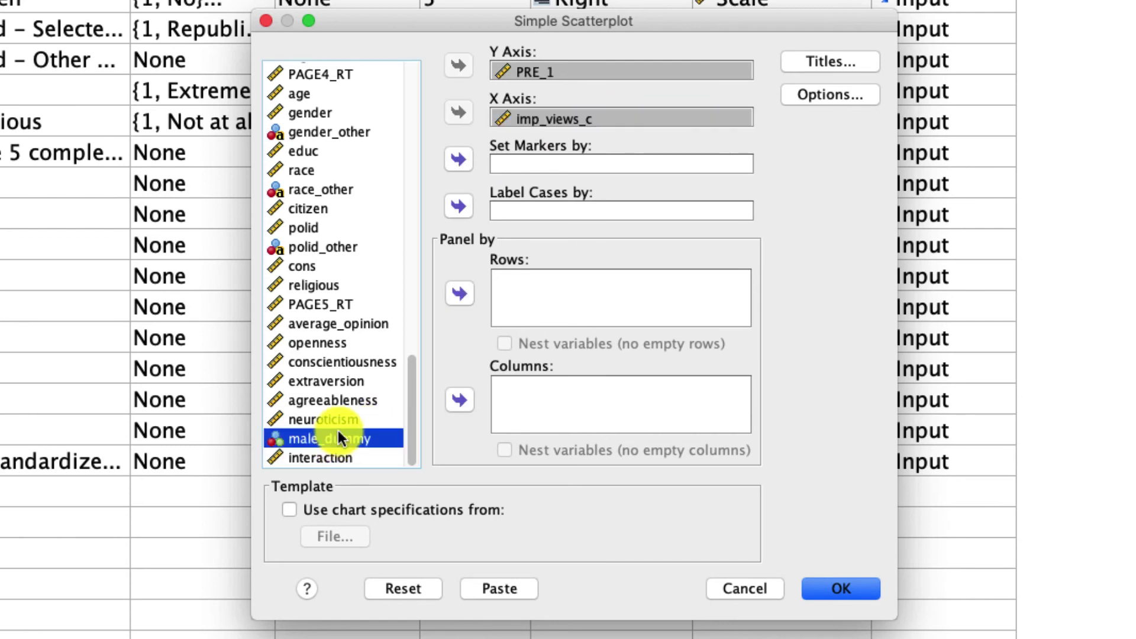
{"action": "left_click", "coordinate": [458, 161]}
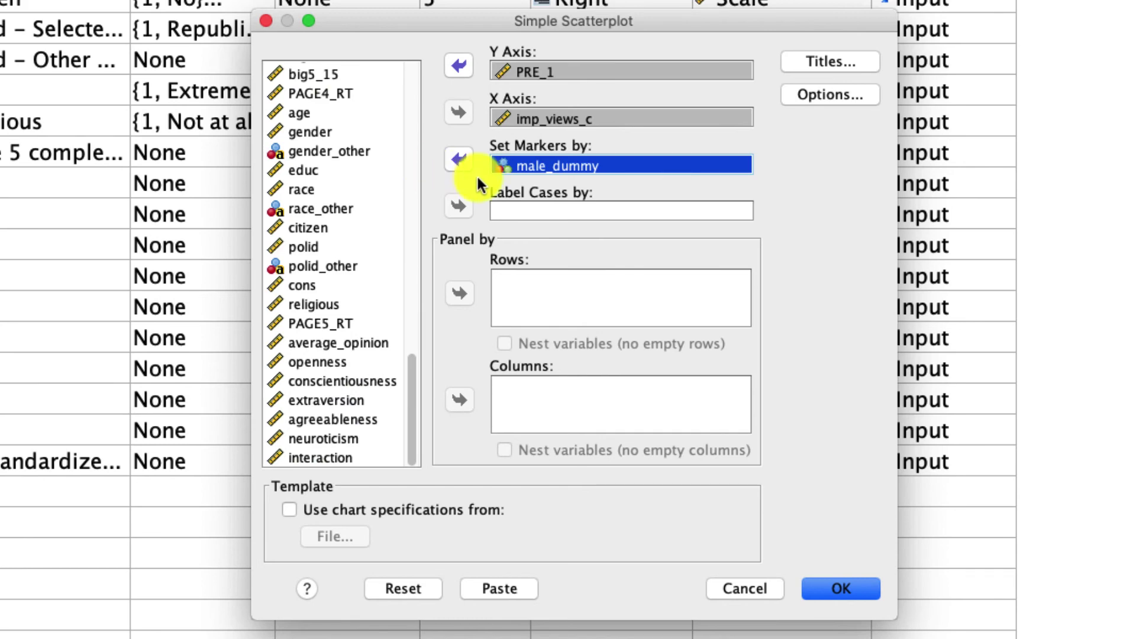
{"action": "left_click", "coordinate": [820, 587]}
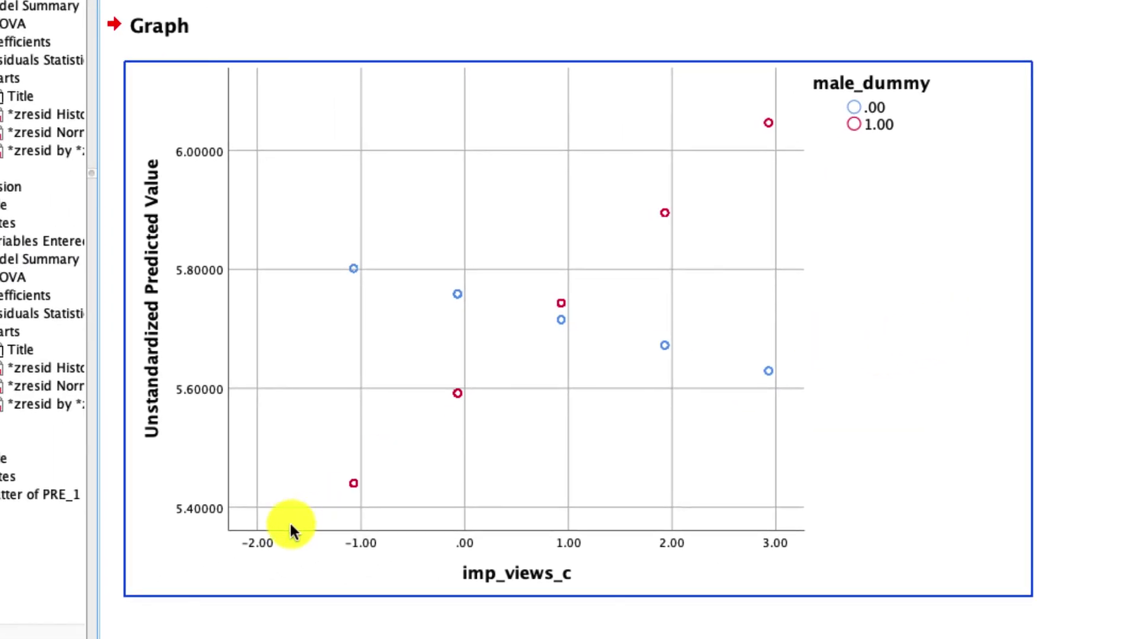